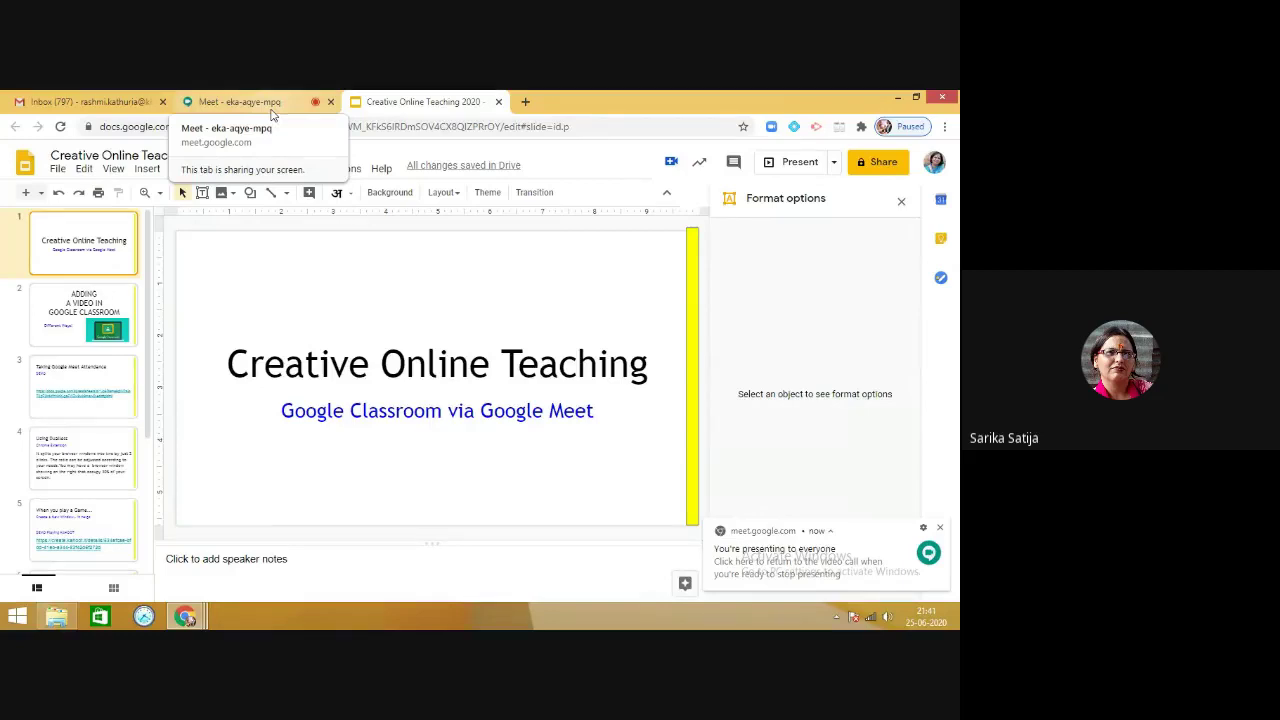
# Step: Dismiss the screen-sharing notification and show slide 3, 'Taking Google Meet Attendance – DEMO'
pyautogui.moveTo(94, 386); pyautogui.dragTo(94, 277)
pyautogui.click(94, 252)
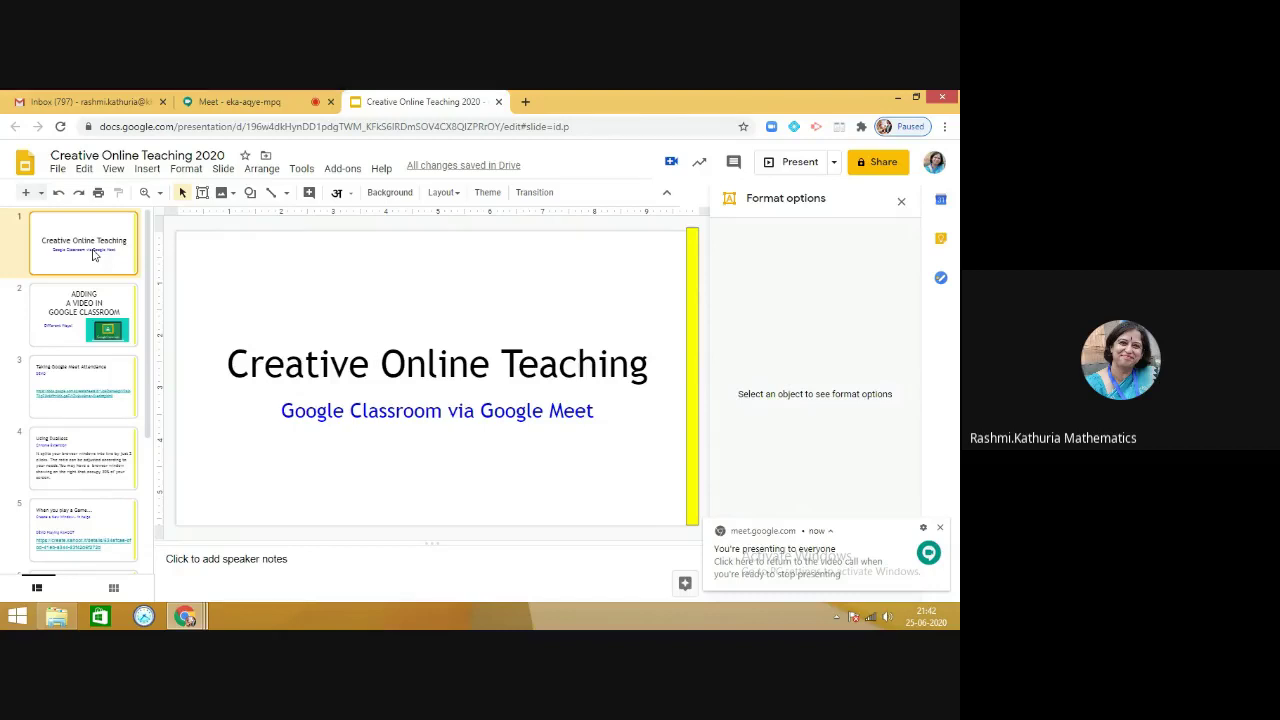
pyautogui.click(940, 530)
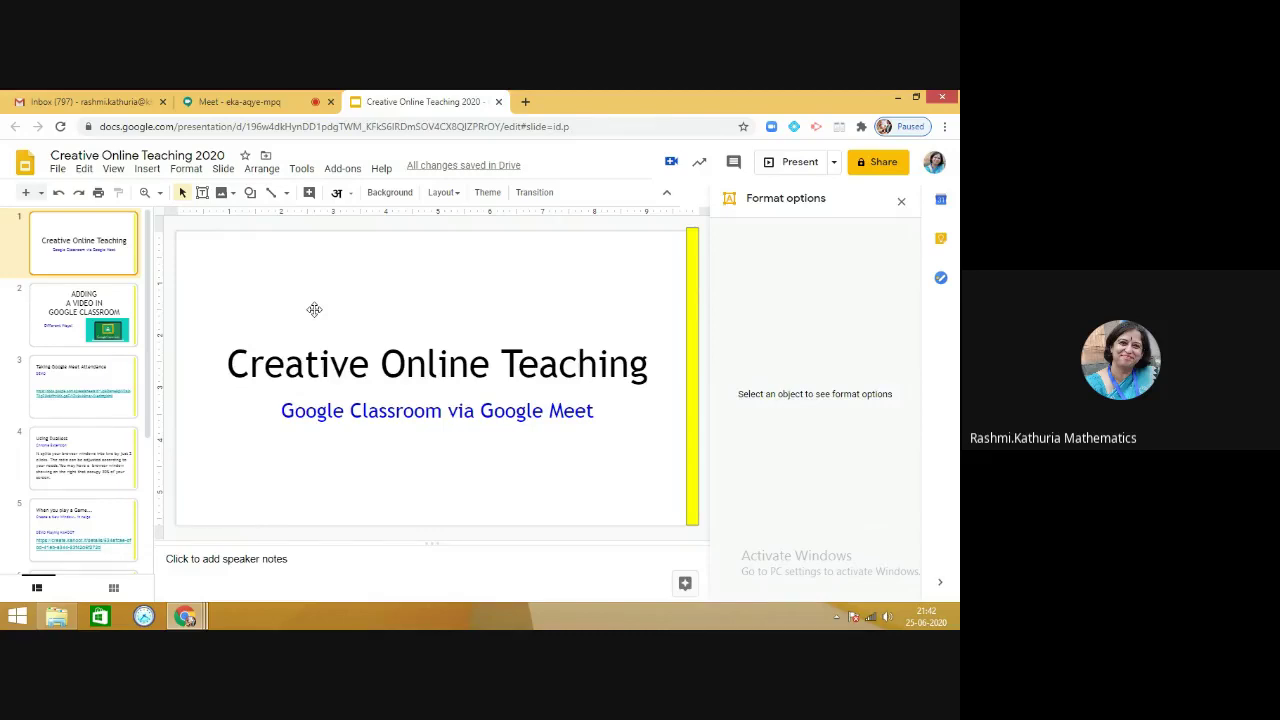
pyautogui.click(106, 383)
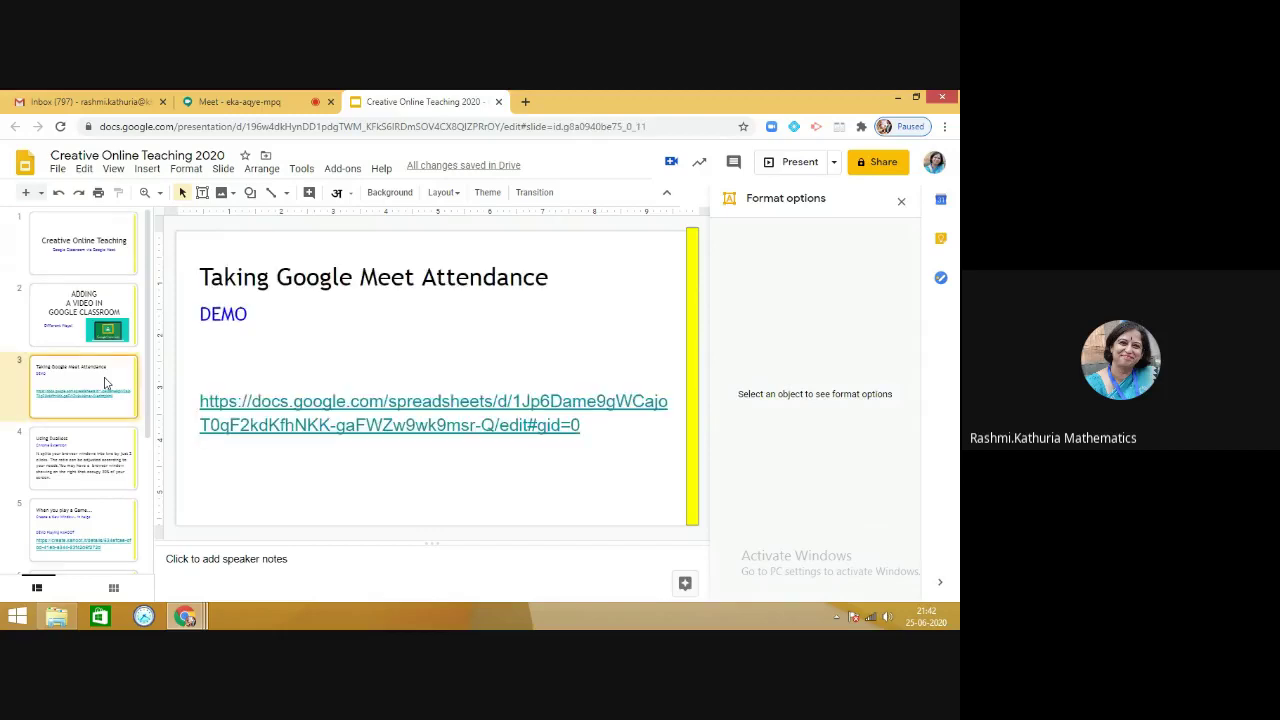
# Step: Open the linked attendance template and clear the old chat entries from column A
pyautogui.click(428, 407)
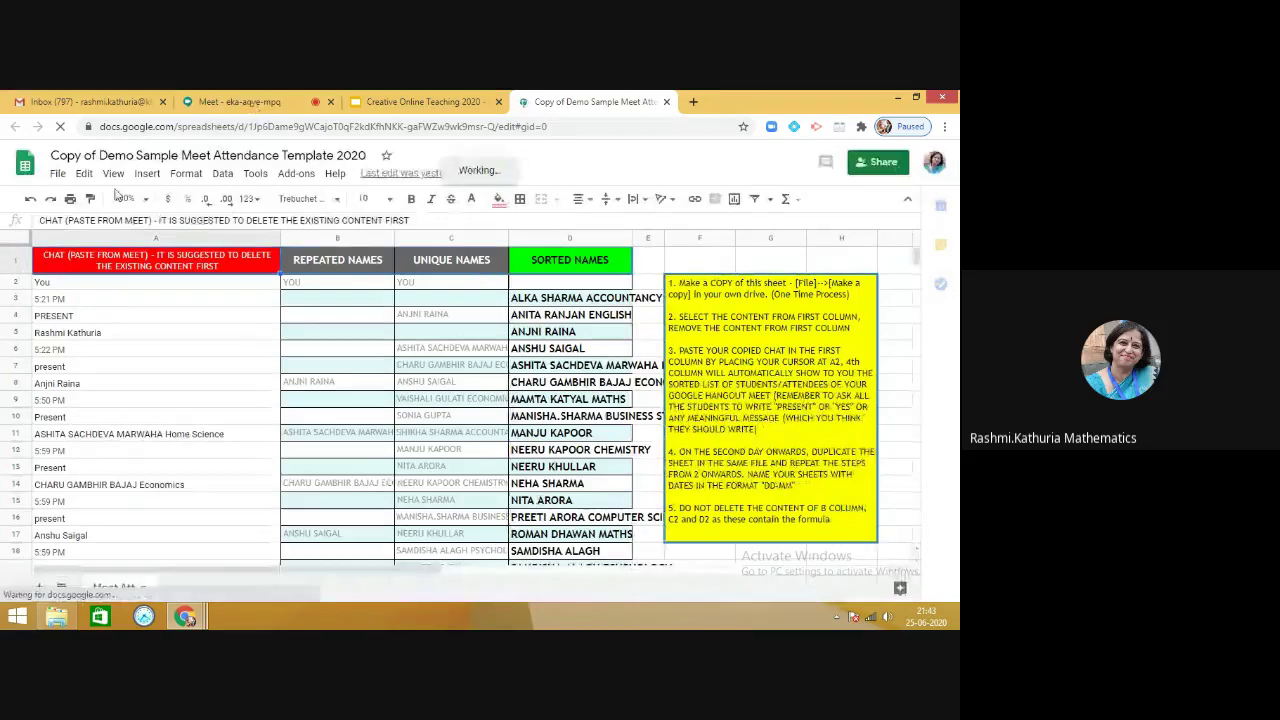
pyautogui.click(180, 290)
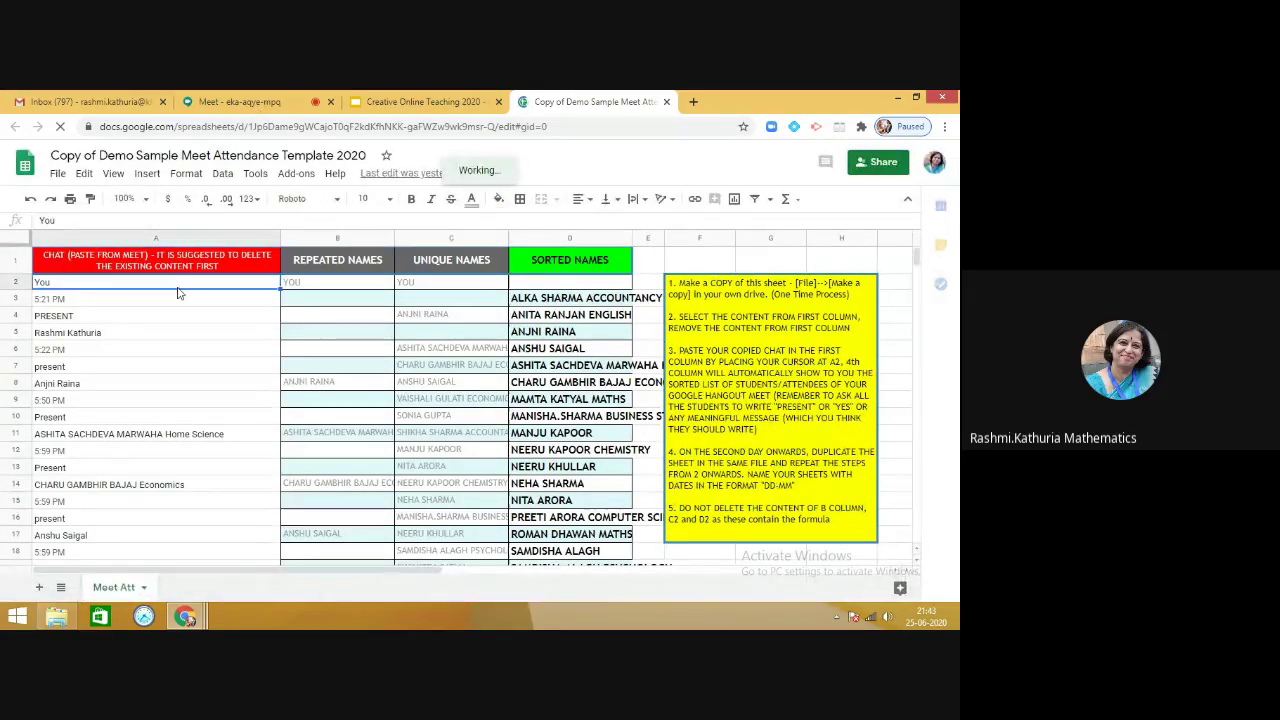
pyautogui.hotkey('shift', 'Down')
pyautogui.hotkey('shift', 'Down')
pyautogui.hotkey('shift', 'Down')
pyautogui.hotkey('shift', 'Down')
pyautogui.hotkey('shift', 'Down')
pyautogui.hotkey('shift', 'Down')
pyautogui.hotkey('shift', 'Down')
pyautogui.hotkey('shift', 'Down')
pyautogui.hotkey('shift', 'Down')
pyautogui.hotkey('shift', 'Down')
pyautogui.hotkey('shift', 'Down')
pyautogui.hotkey('shift', 'Down')
pyautogui.hotkey('shift', 'Down')
pyautogui.hotkey('shift', 'Down')
pyautogui.hotkey('shift', 'Down')
pyautogui.hotkey('shift', 'Down')
pyautogui.hotkey('shift', 'Down')
pyautogui.hotkey('shift', 'Down')
pyautogui.hotkey('shift', 'Down')
pyautogui.hotkey('shift', 'Down')
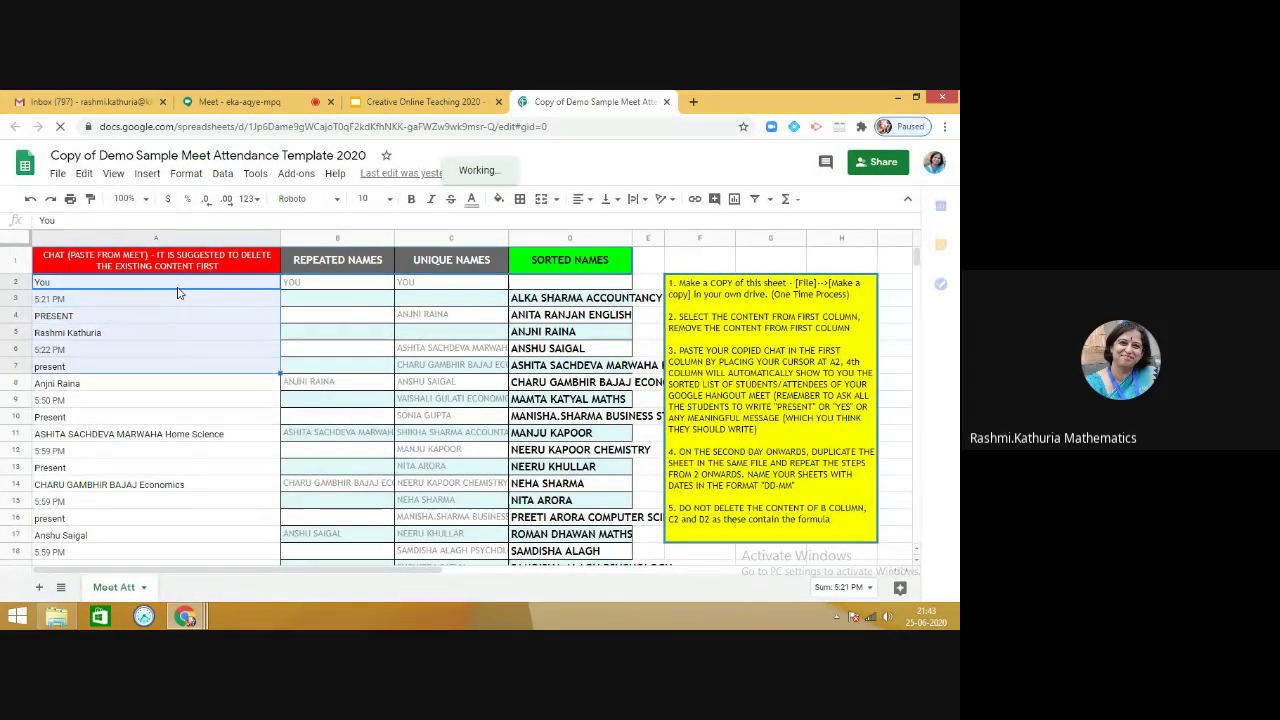
pyautogui.hotkey('shift', 'Down')
pyautogui.hotkey('shift', 'Down')
pyautogui.hotkey('shift', 'Down')
pyautogui.hotkey('shift', 'Down')
pyautogui.hotkey('shift', 'Down')
pyautogui.hotkey('shift', 'Down')
pyautogui.hotkey('shift', 'Down')
pyautogui.hotkey('shift', 'Down')
pyautogui.hotkey('shift', 'Down')
pyautogui.hotkey('shift', 'Down')
pyautogui.hotkey('shift', 'Down')
pyautogui.hotkey('shift', 'Down')
pyautogui.hotkey('shift', 'Down')
pyautogui.hotkey('shift', 'Down')
pyautogui.hotkey('shift', 'Down')
pyautogui.hotkey('shift', 'Down')
pyautogui.hotkey('shift', 'Down')
pyautogui.hotkey('shift', 'Down')
pyautogui.hotkey('shift', 'Down')
pyautogui.hotkey('shift', 'Down')
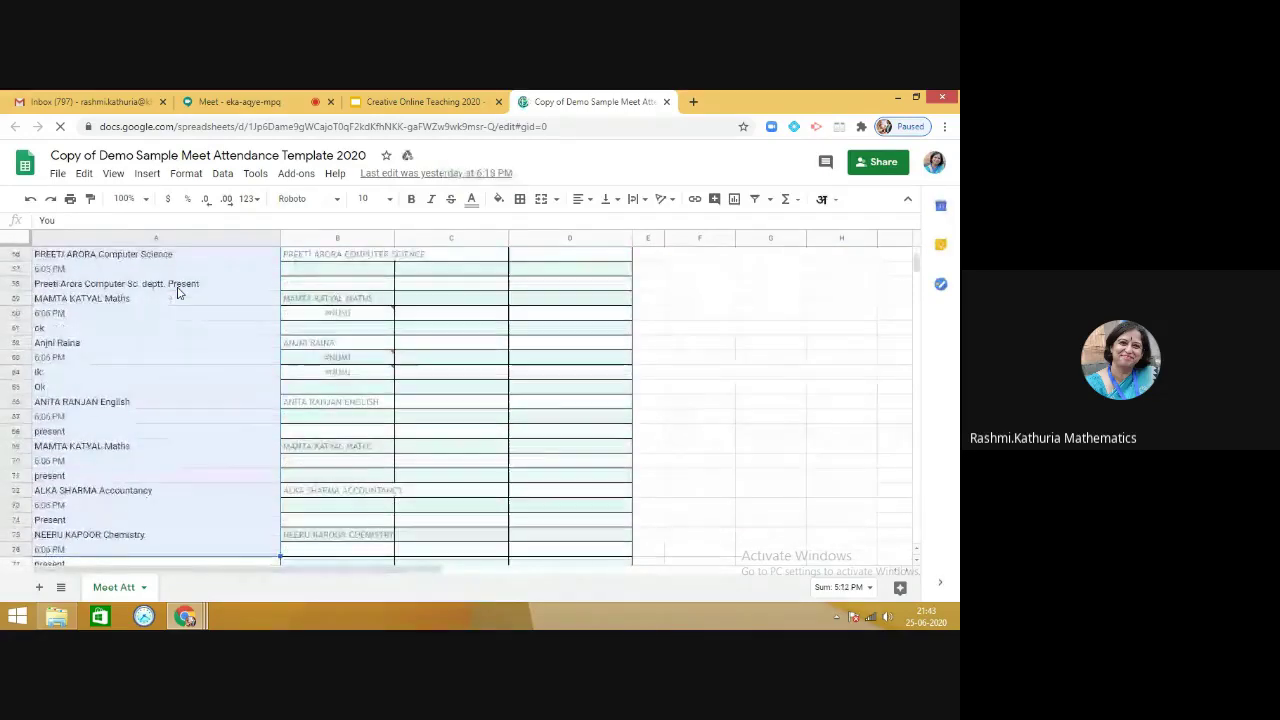
pyautogui.hotkey('shift', 'Down')
pyautogui.hotkey('shift', 'Down')
pyautogui.hotkey('shift', 'Down')
pyautogui.hotkey('shift', 'Down')
pyautogui.hotkey('shift', 'Down')
pyautogui.hotkey('shift', 'Down')
pyautogui.hotkey('shift', 'Down')
pyautogui.hotkey('shift', 'Down')
pyautogui.hotkey('shift', 'Down')
pyautogui.hotkey('shift', 'Down')
pyautogui.hotkey('shift', 'Down')
pyautogui.hotkey('shift', 'Down')
pyautogui.hotkey('shift', 'Down')
pyautogui.hotkey('shift', 'Down')
pyautogui.hotkey('shift', 'Down')
pyautogui.hotkey('shift', 'Down')
pyautogui.hotkey('shift', 'Down')
pyautogui.hotkey('shift', 'Down')
pyautogui.hotkey('shift', 'Down')
pyautogui.hotkey('shift', 'Down')
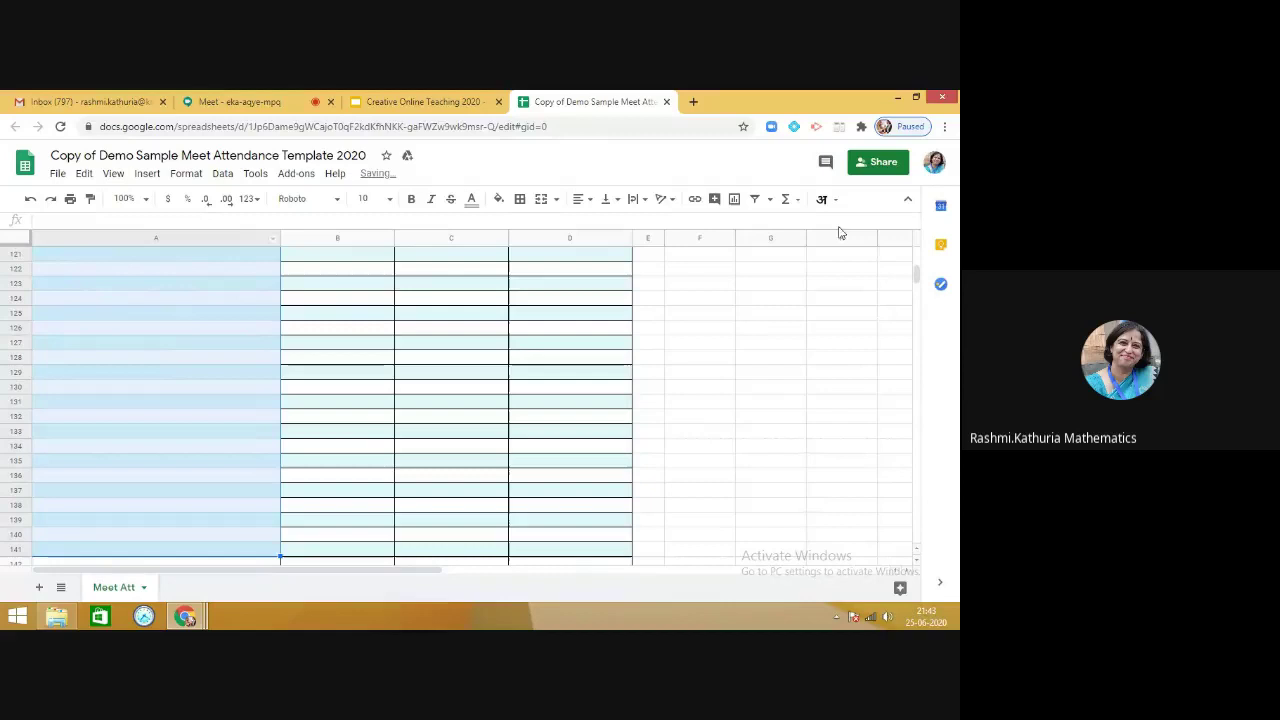
pyautogui.moveTo(915, 270); pyautogui.dragTo(919, 248)
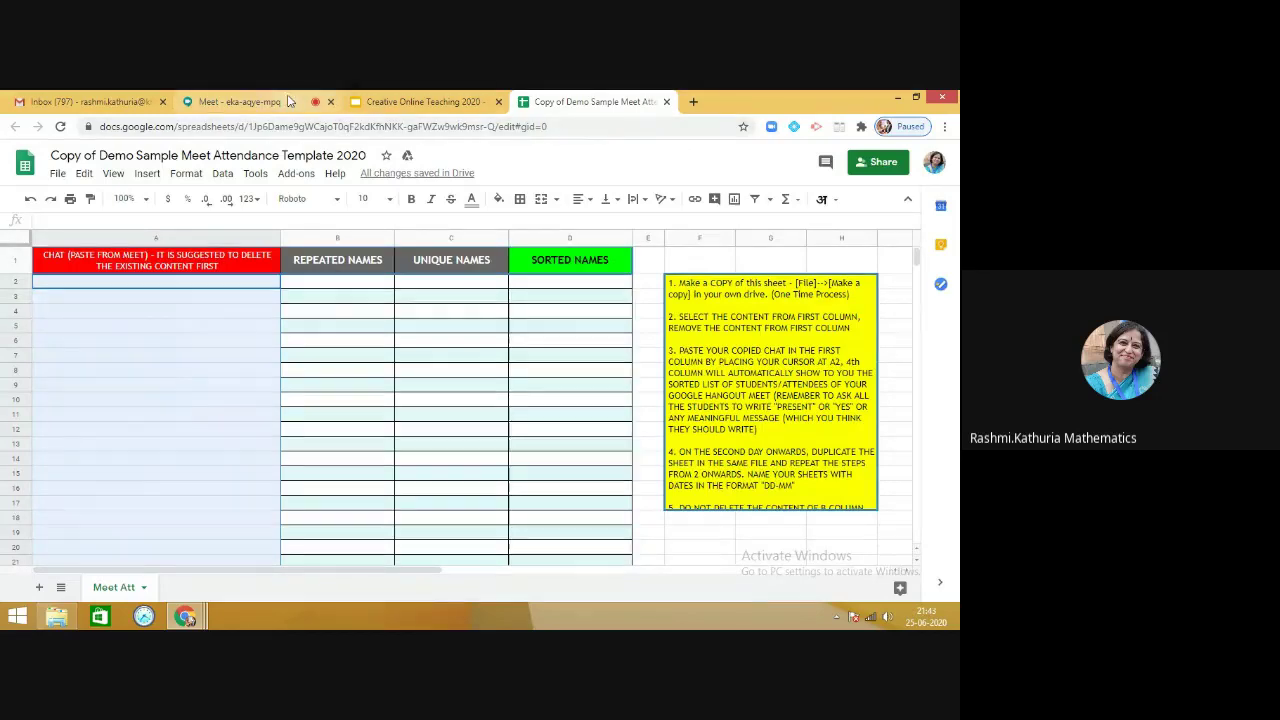
# Step: Admit the person asking to join the Meet call and return to the call grid
pyautogui.click(238, 101)
pyautogui.click(618, 412)
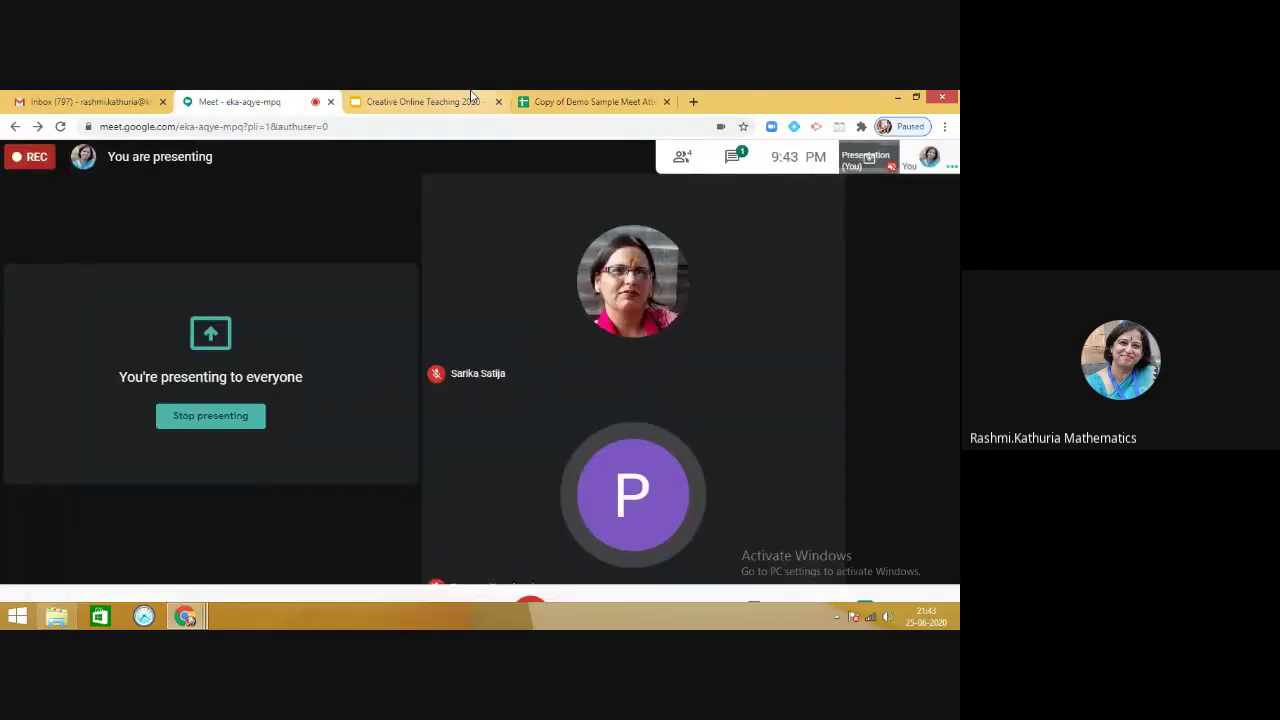
pyautogui.click(548, 103)
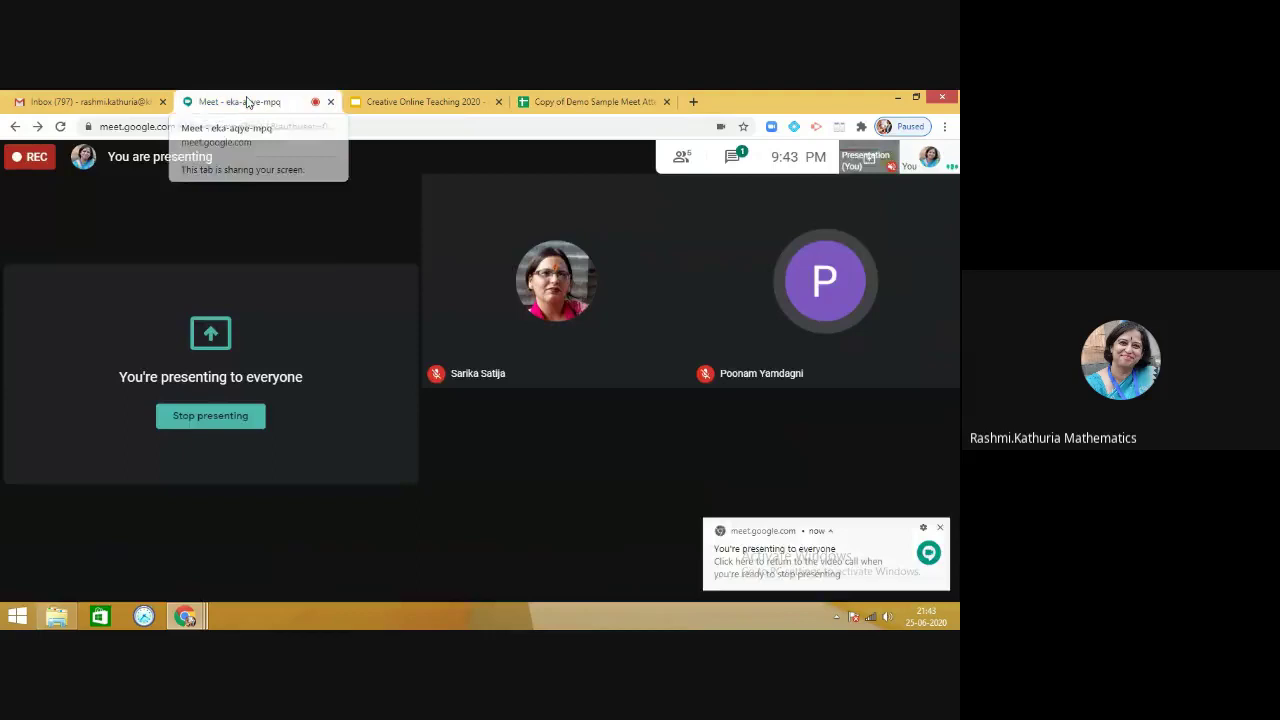
pyautogui.click(250, 100)
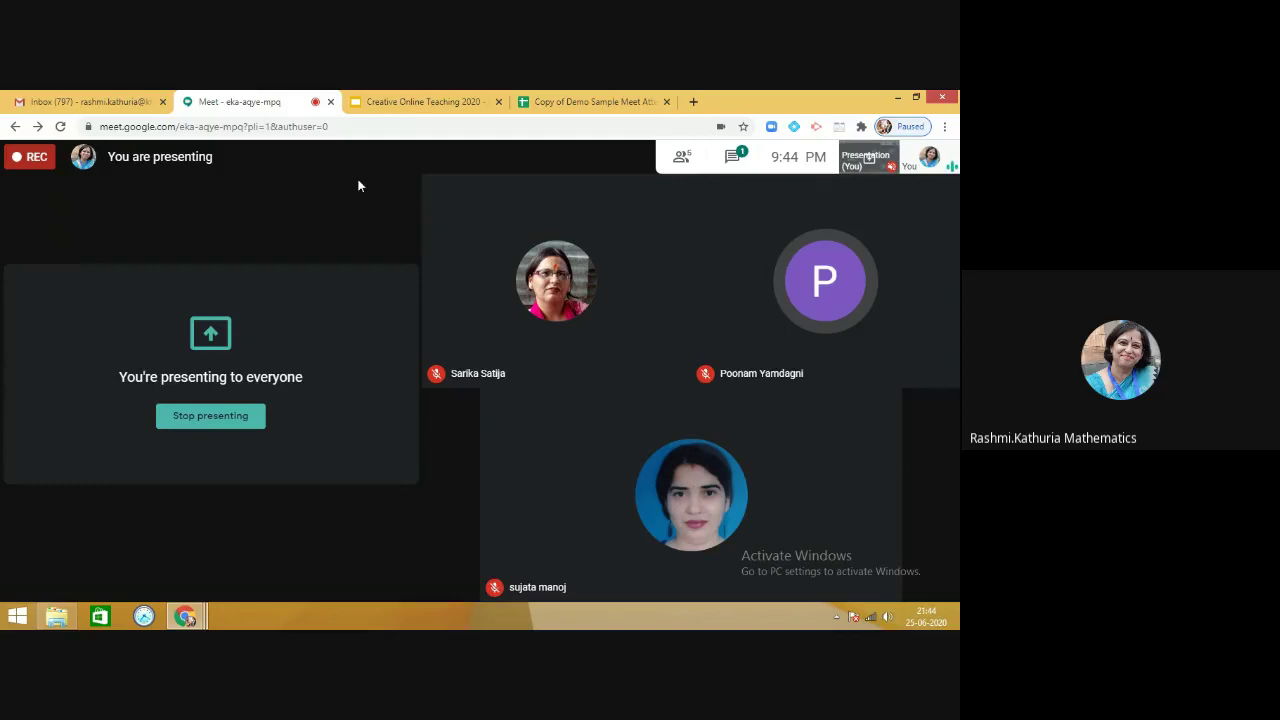
# Step: Open the Meet chat and select all the 'present' attendance messages for copying
pyautogui.click(733, 166)
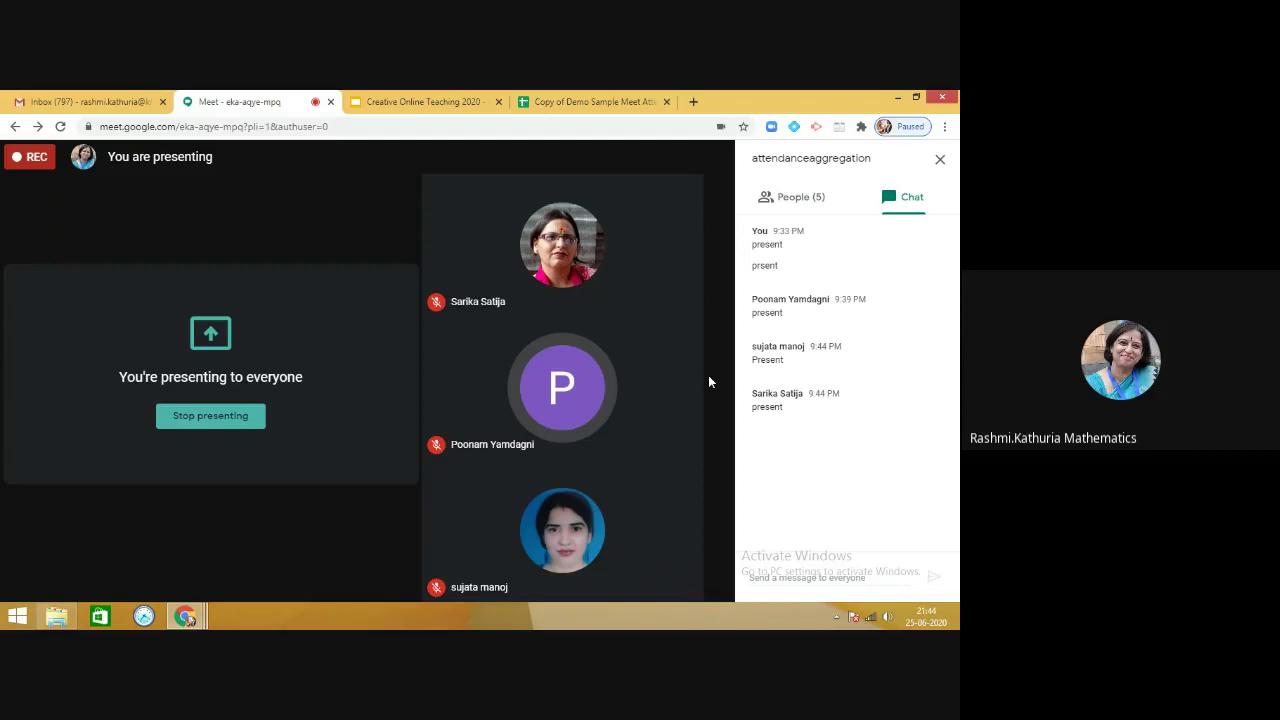
pyautogui.doubleClick(705, 324)
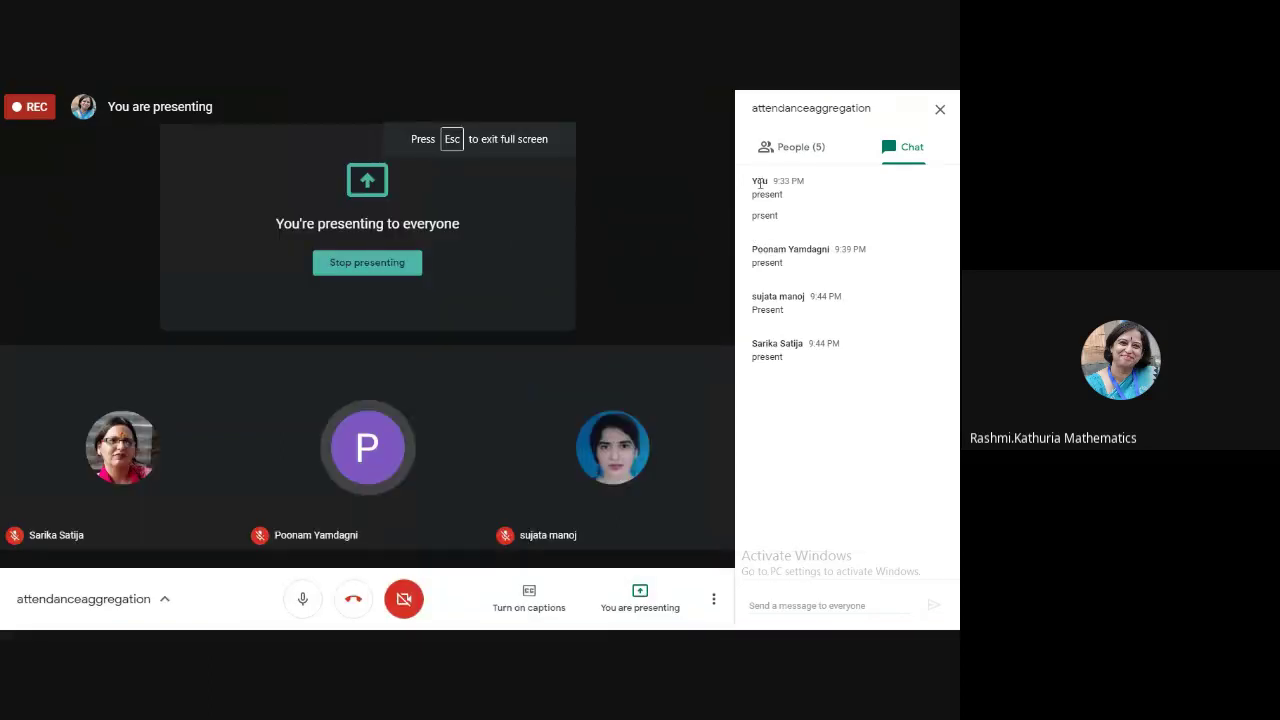
pyautogui.moveTo(752, 182); pyautogui.dragTo(843, 380)
pyautogui.hotkey('ctrl', 'c')
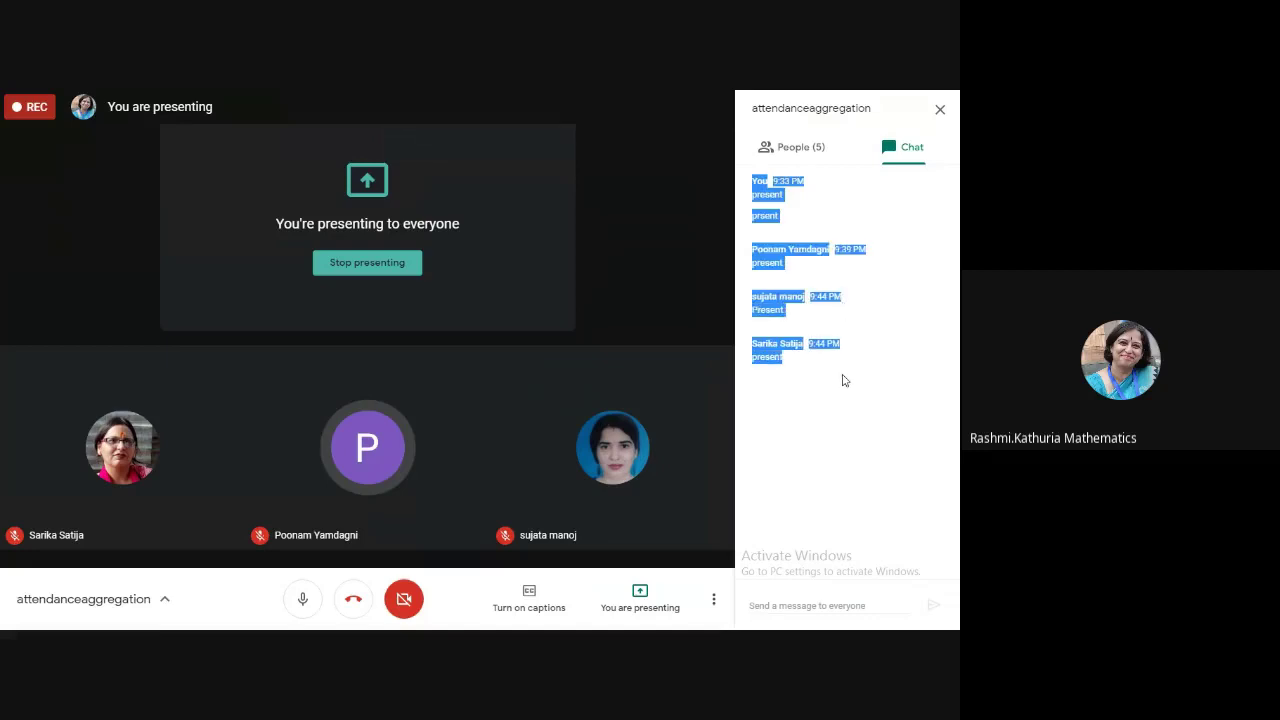
pyautogui.press('Escape')
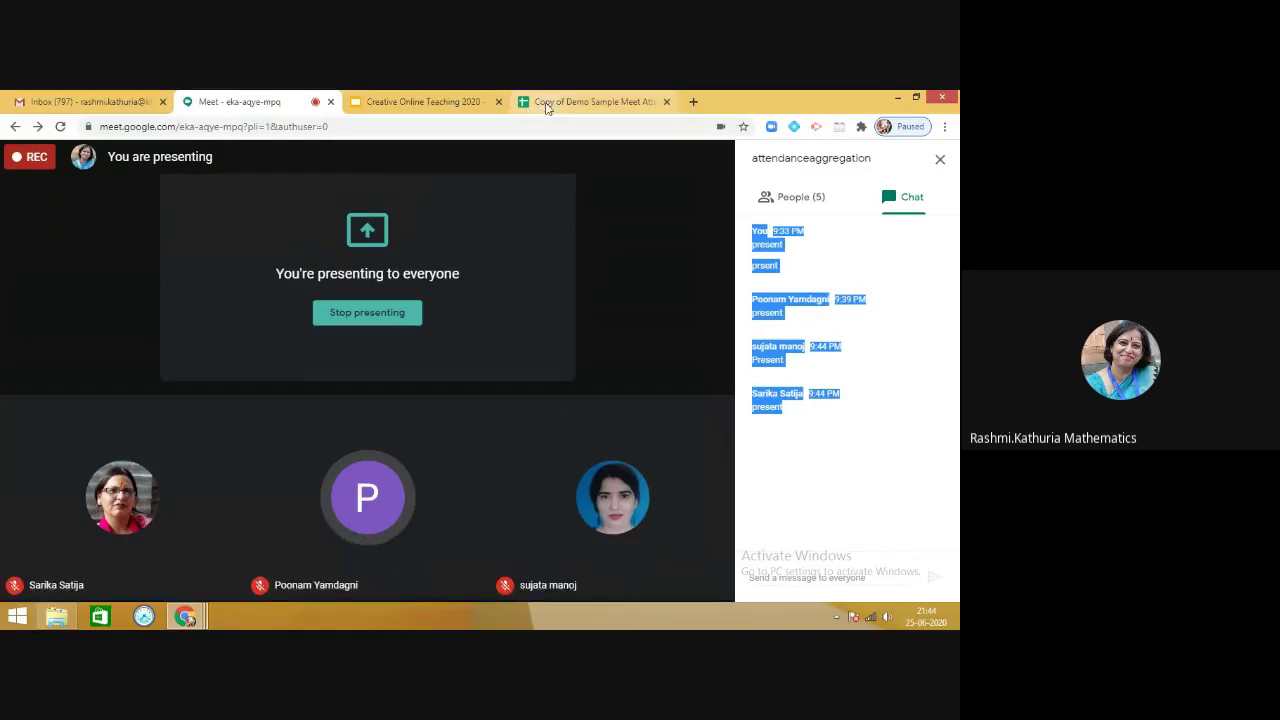
# Step: Paste the copied Meet chat into column A from A2 and check the sorted names in D2
pyautogui.click(547, 102)
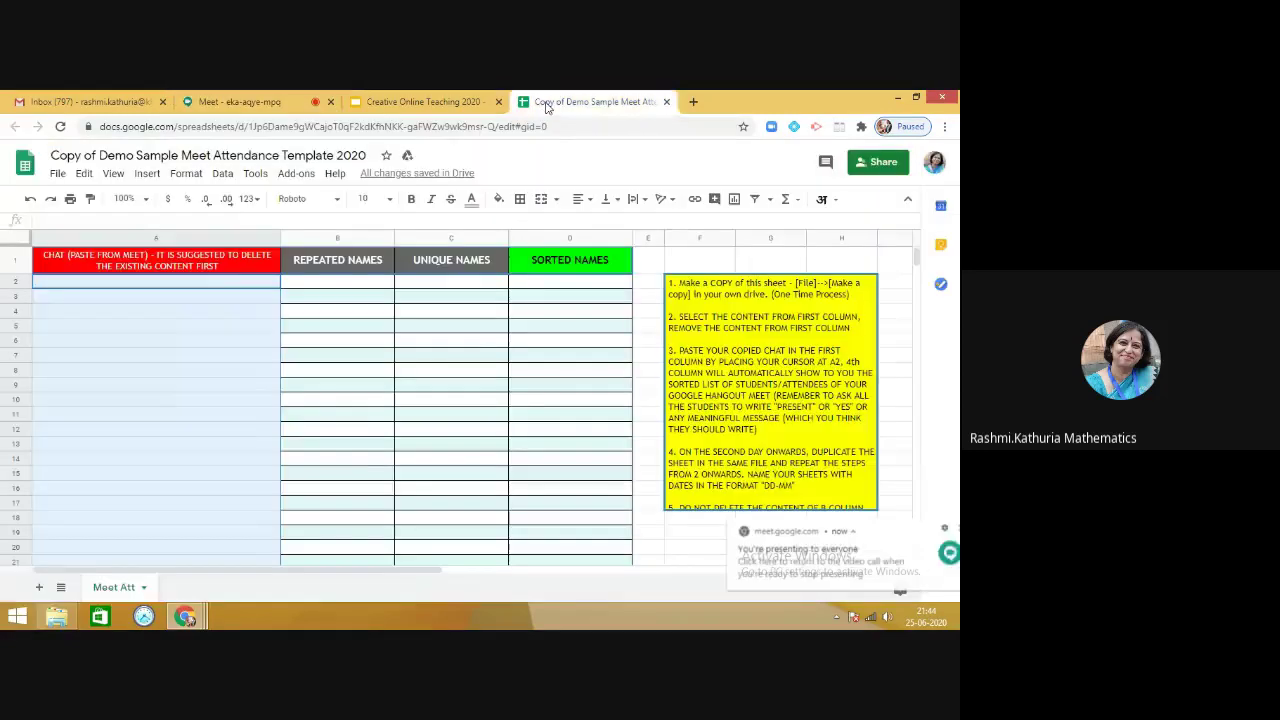
pyautogui.click(146, 284)
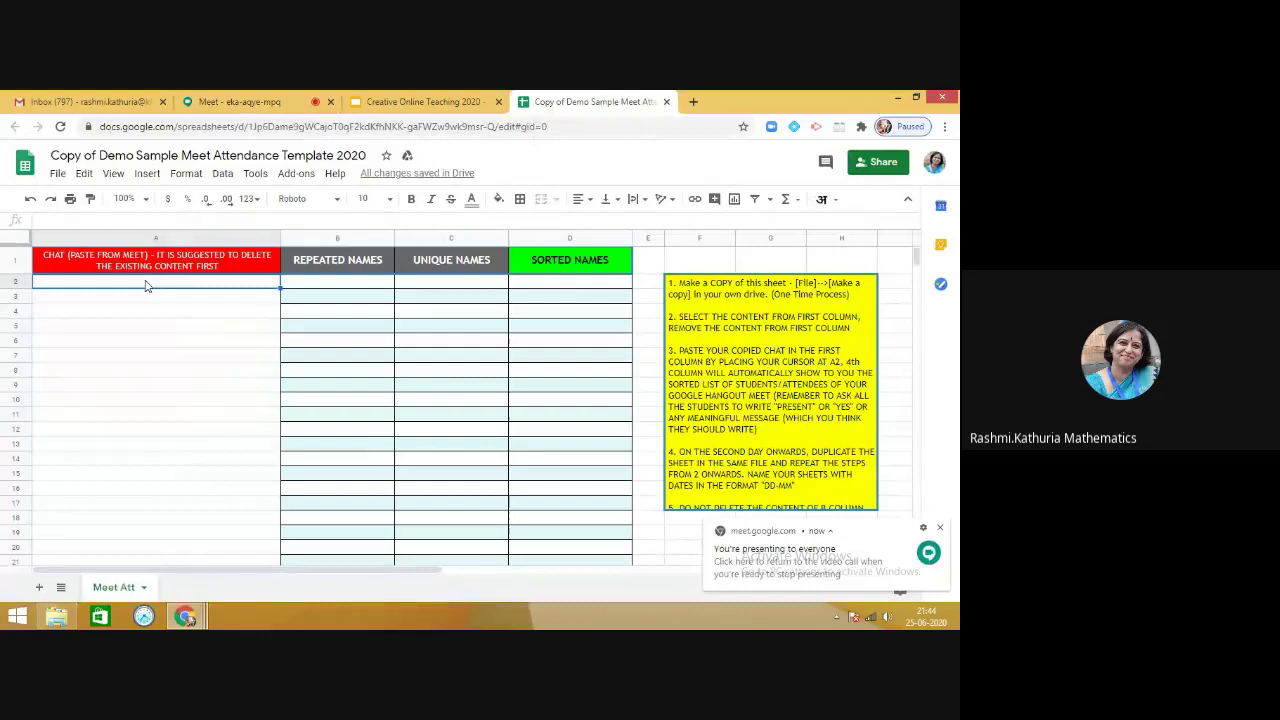
pyautogui.hotkey('ctrl', 'v')
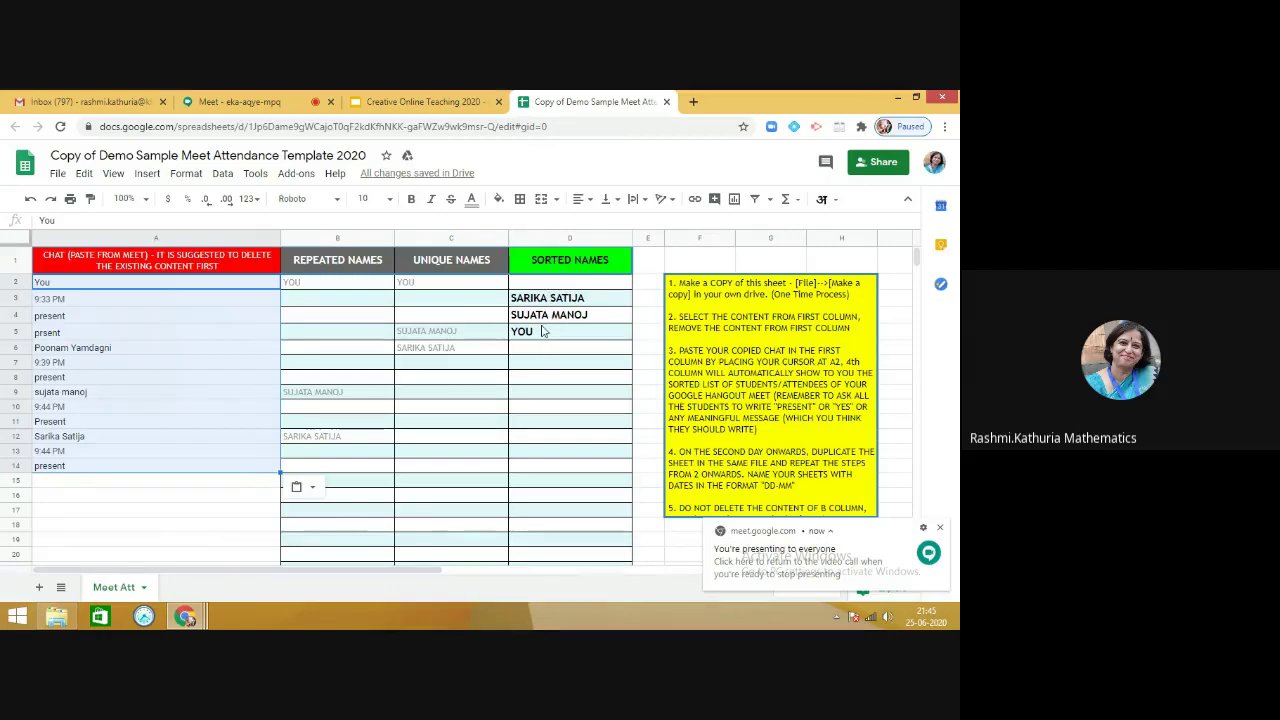
pyautogui.click(540, 284)
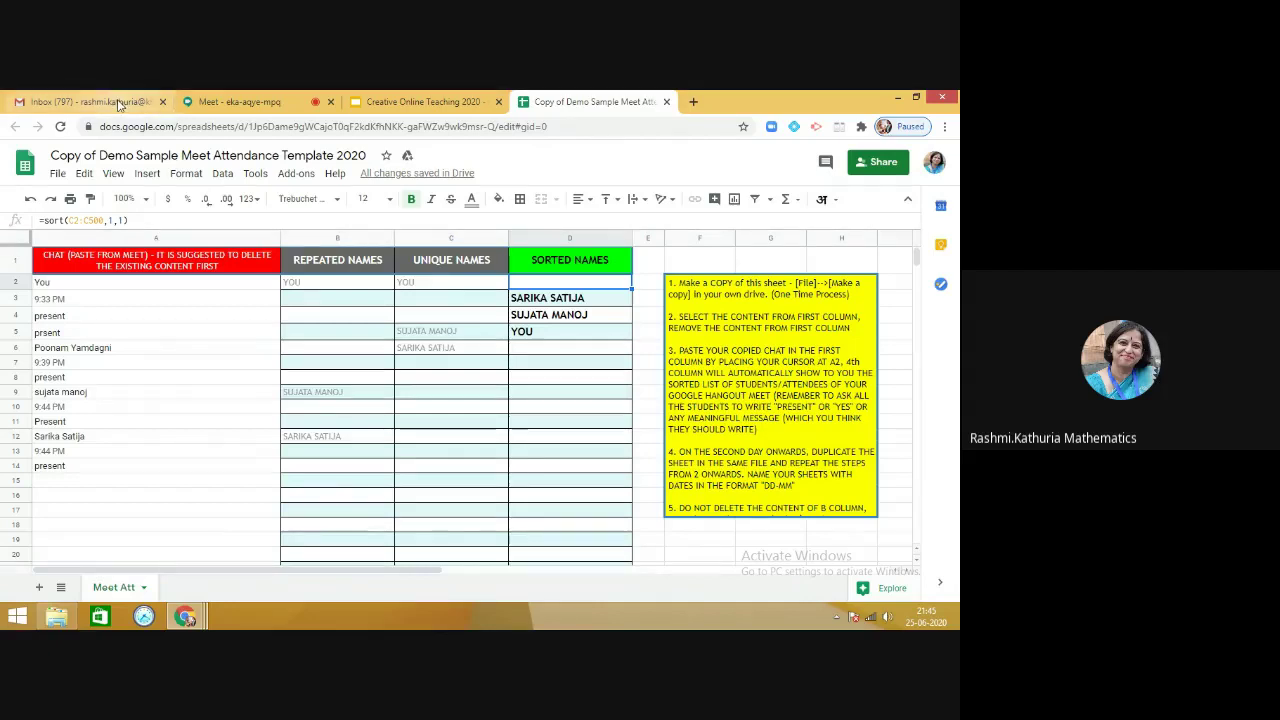
# Step: Create a Google Drive folder named 'Attendance 2020-21' and open it
pyautogui.click(118, 100)
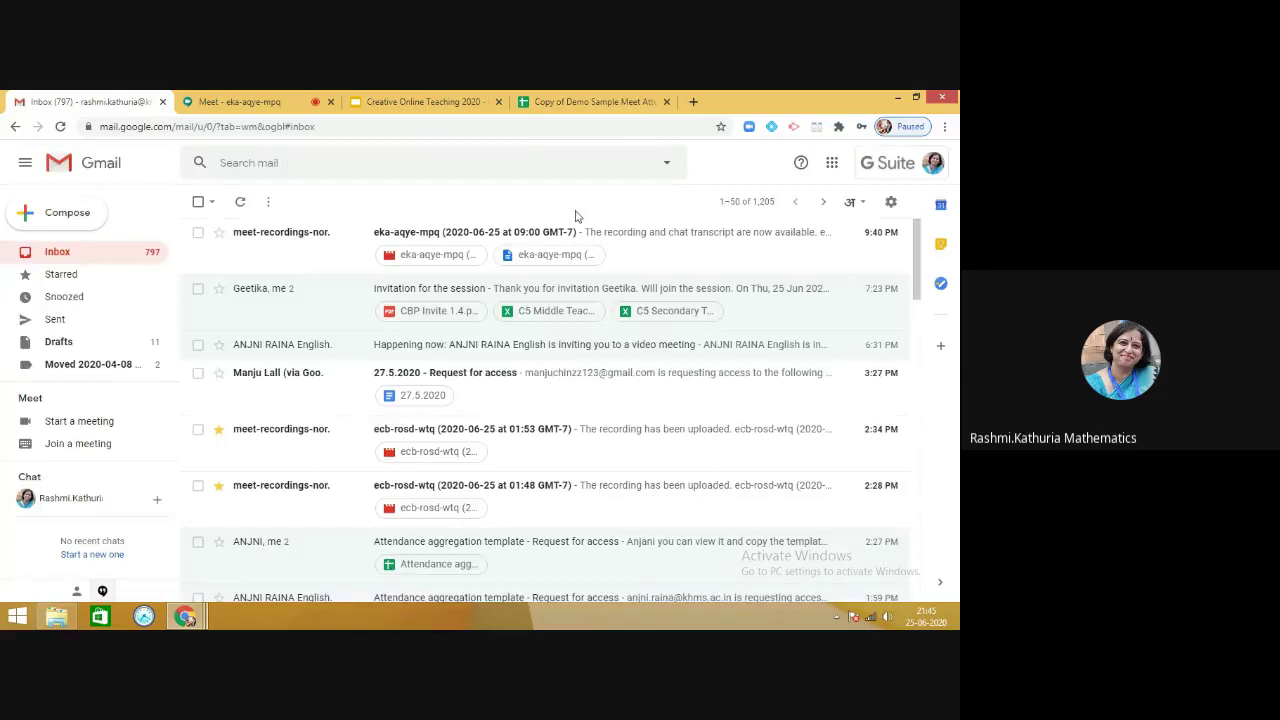
pyautogui.click(831, 162)
pyautogui.click(838, 297)
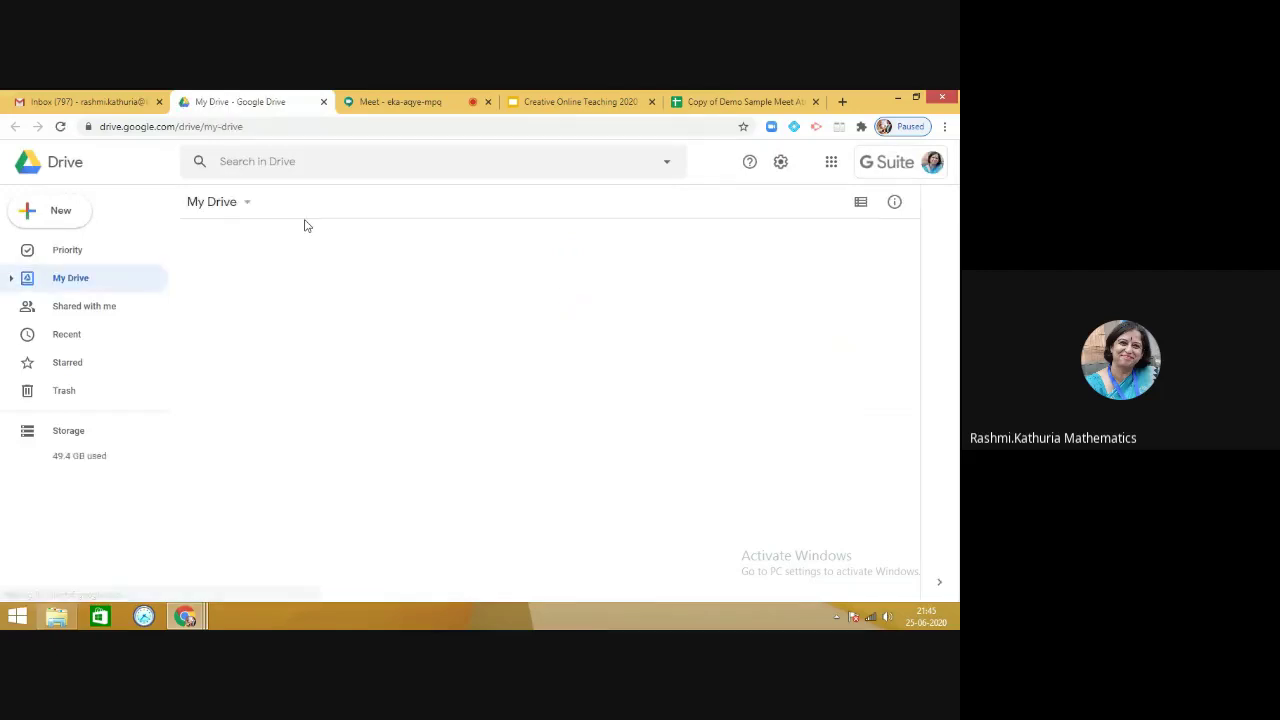
pyautogui.click(61, 212)
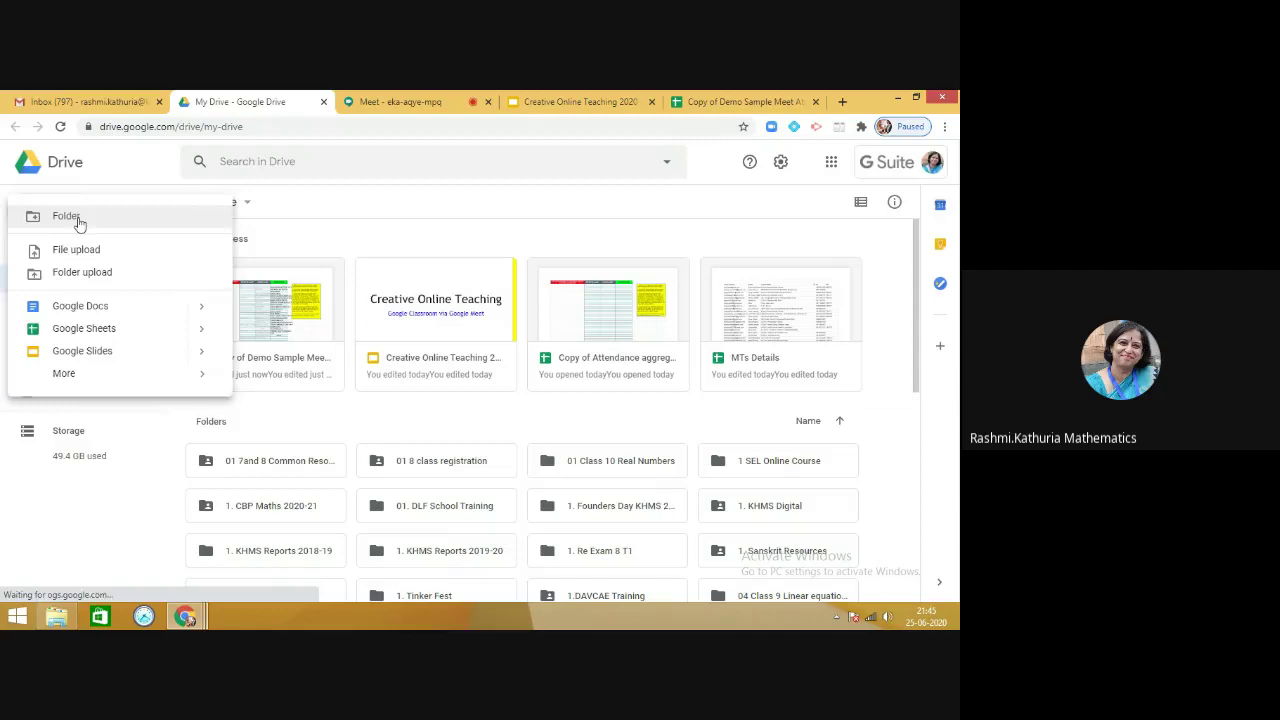
pyautogui.click(78, 218)
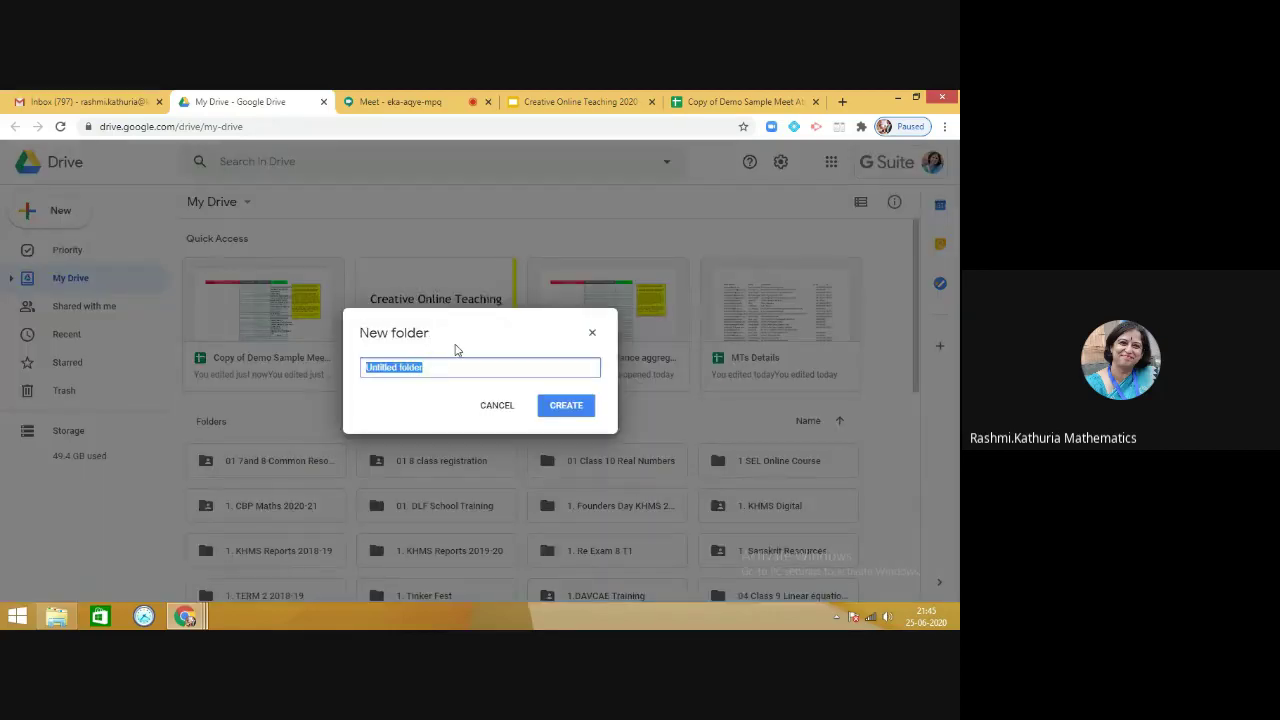
pyautogui.write('Attendance 2020-21')
pyautogui.click(556, 406)
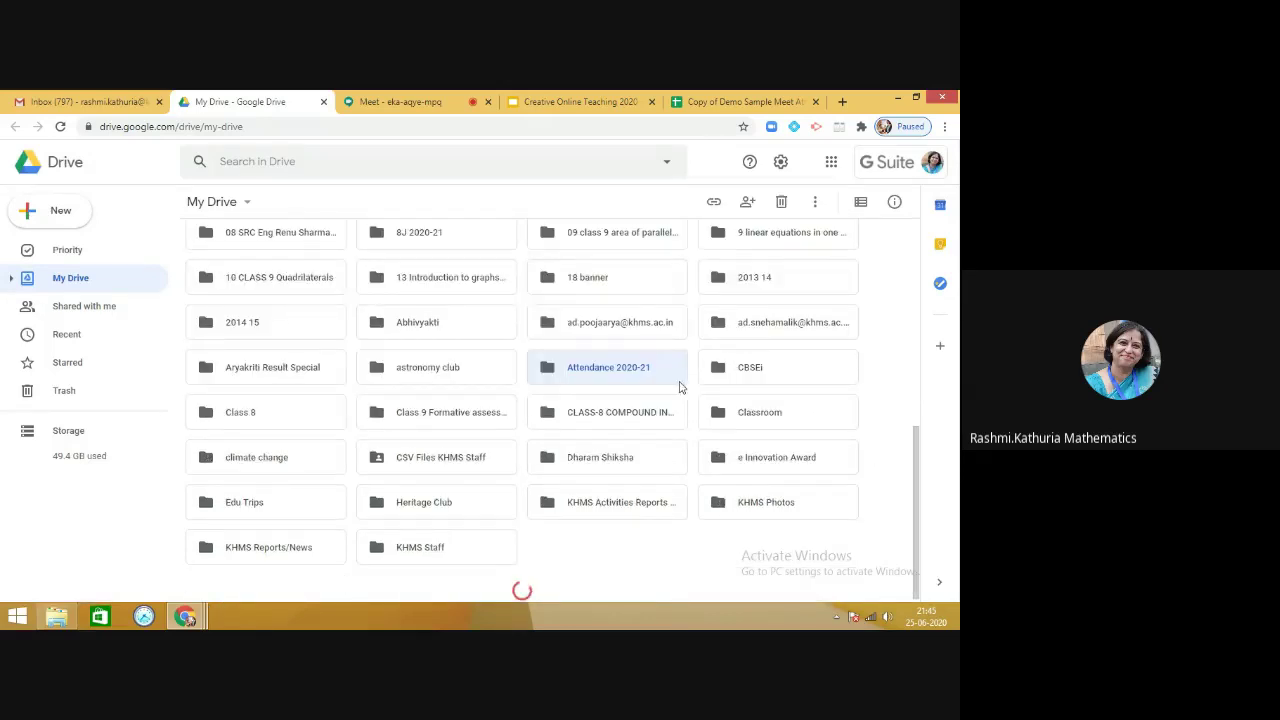
pyautogui.doubleClick(617, 360)
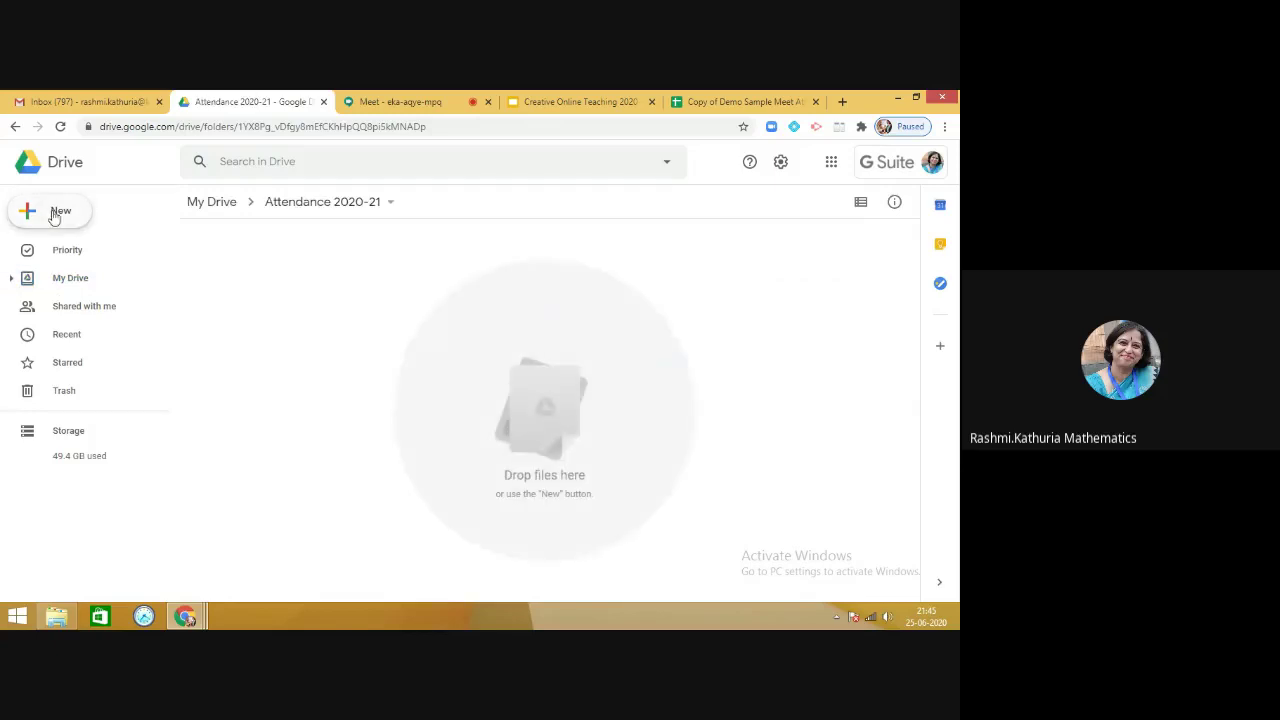
# Step: Admit the waiting participant to the meeting, then return to the folder
pyautogui.click(400, 101)
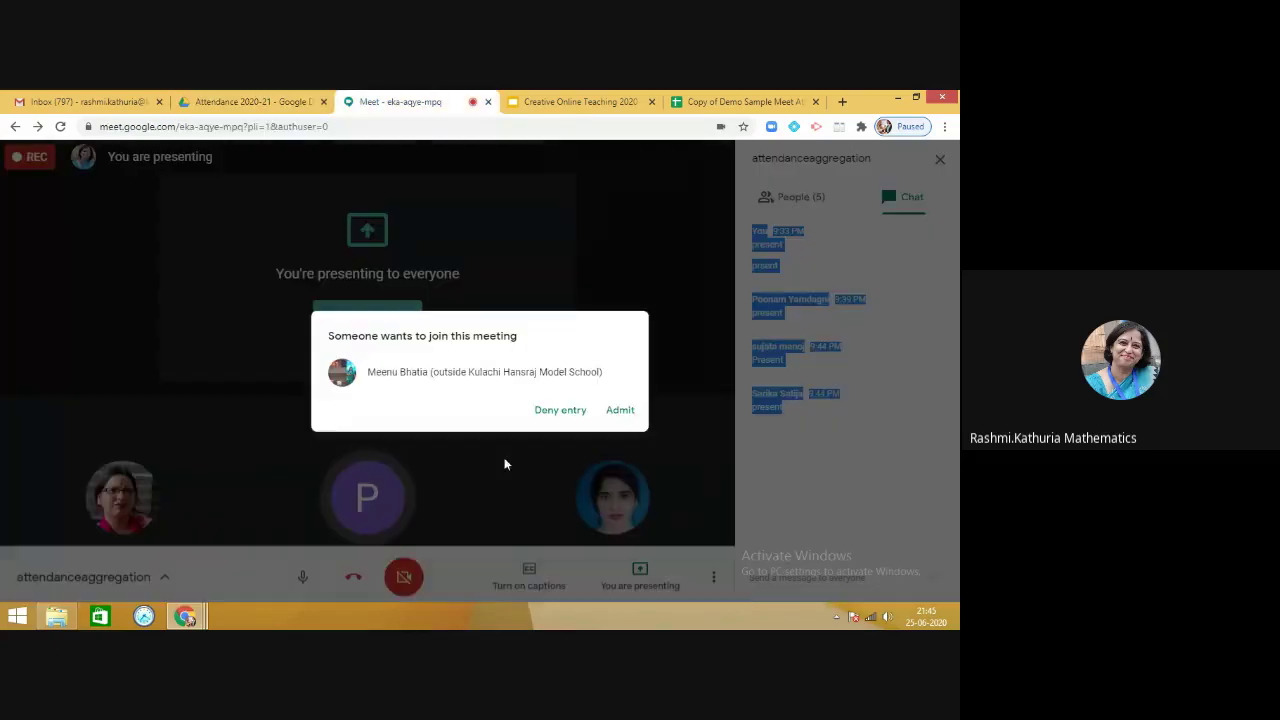
pyautogui.click(618, 418)
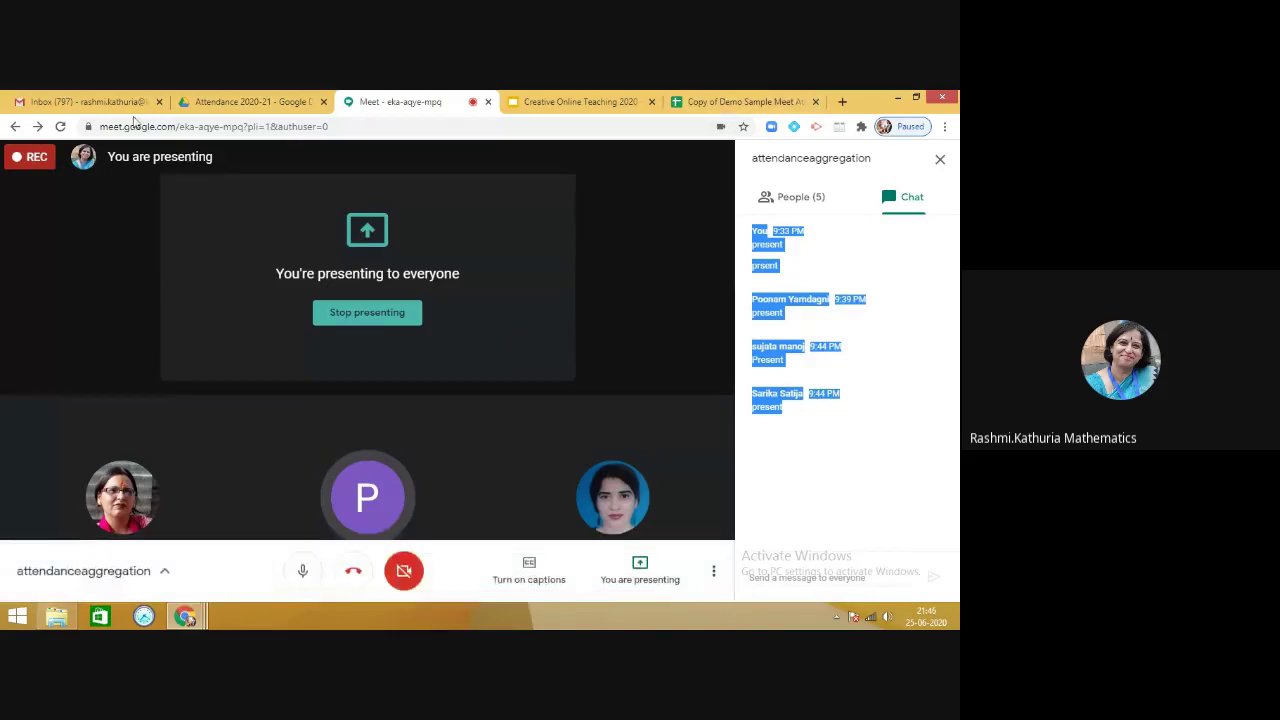
pyautogui.click(200, 103)
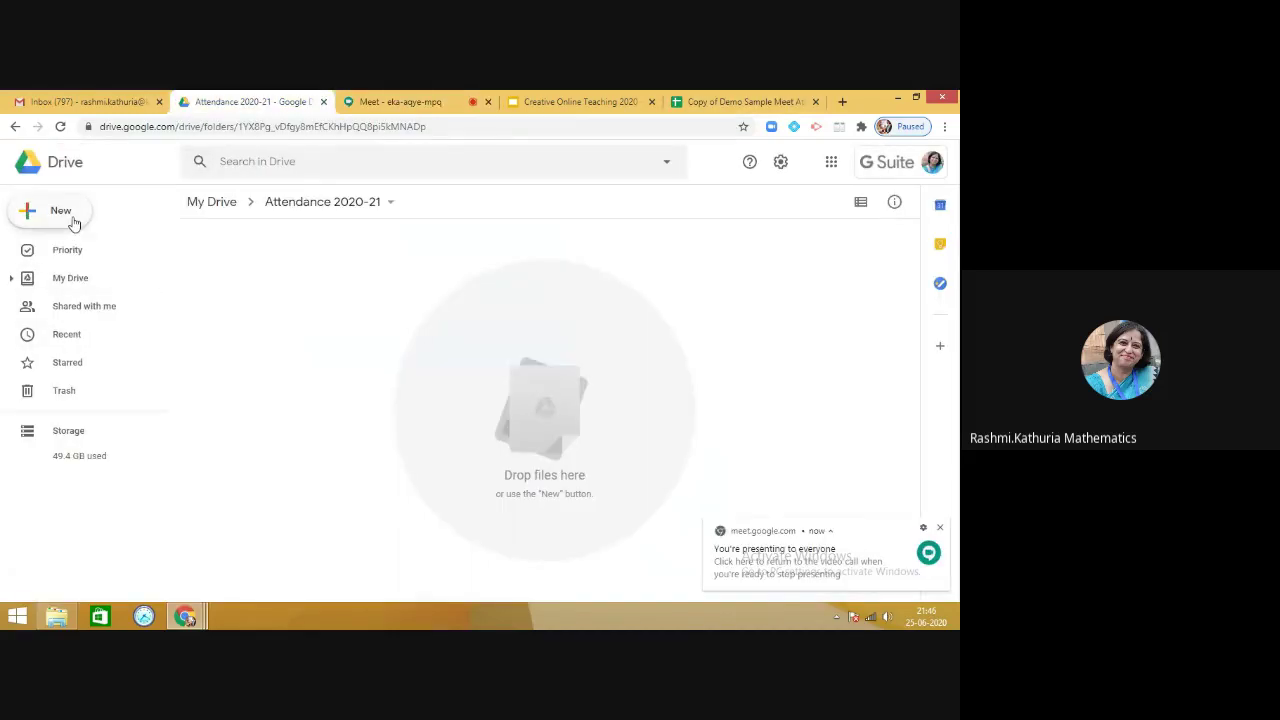
# Step: Create a blank spreadsheet in the Attendance 2020-21 folder and type 'Attendance 2020-21' as its title
pyautogui.click(72, 222)
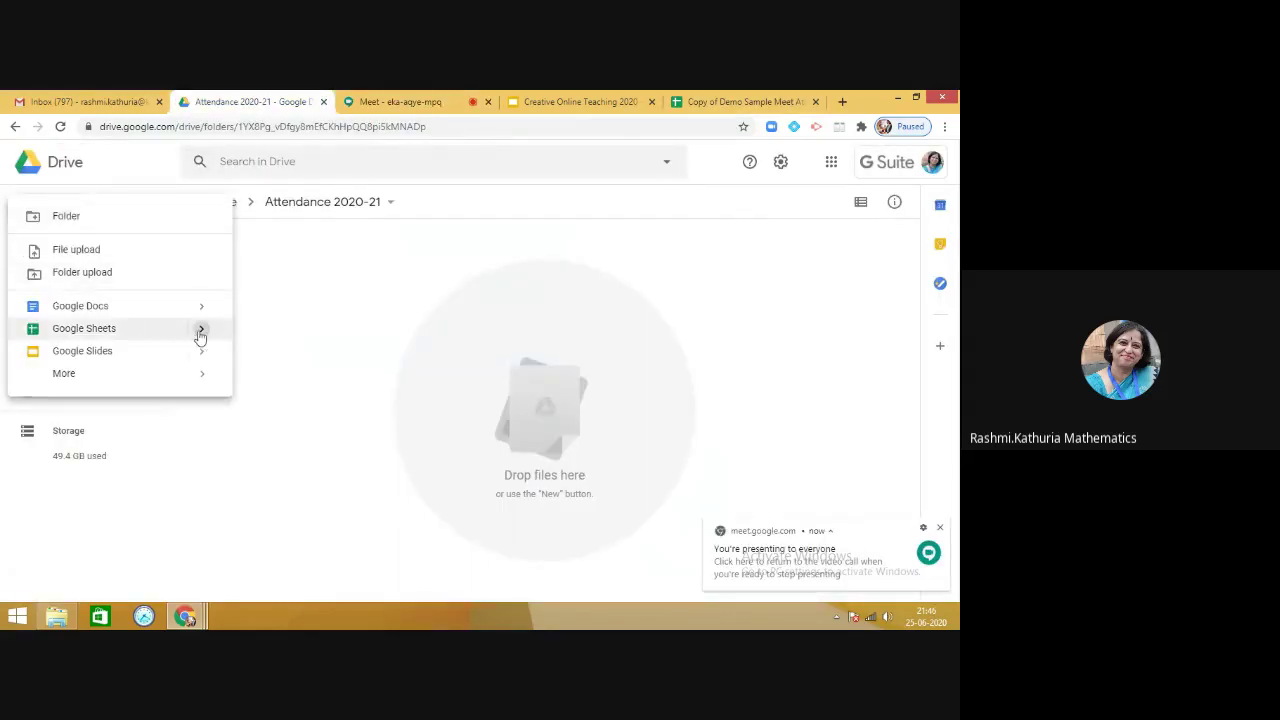
pyautogui.moveTo(200, 336)
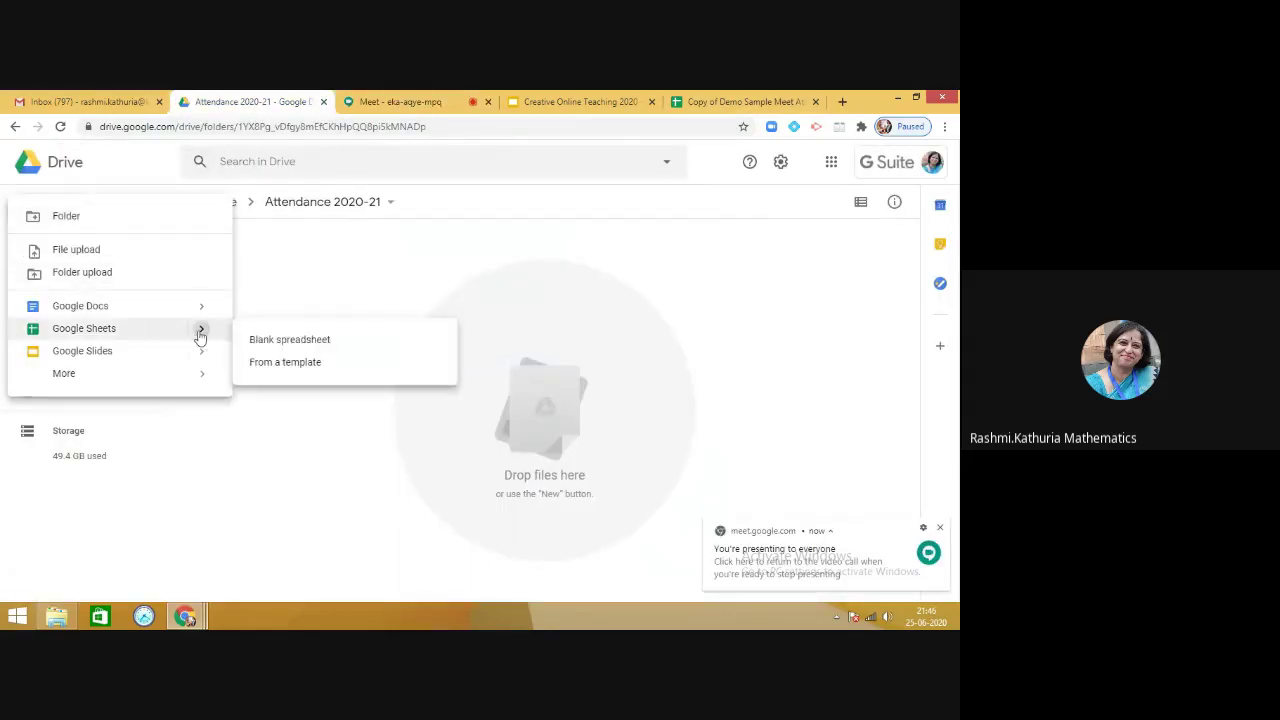
pyautogui.click(261, 341)
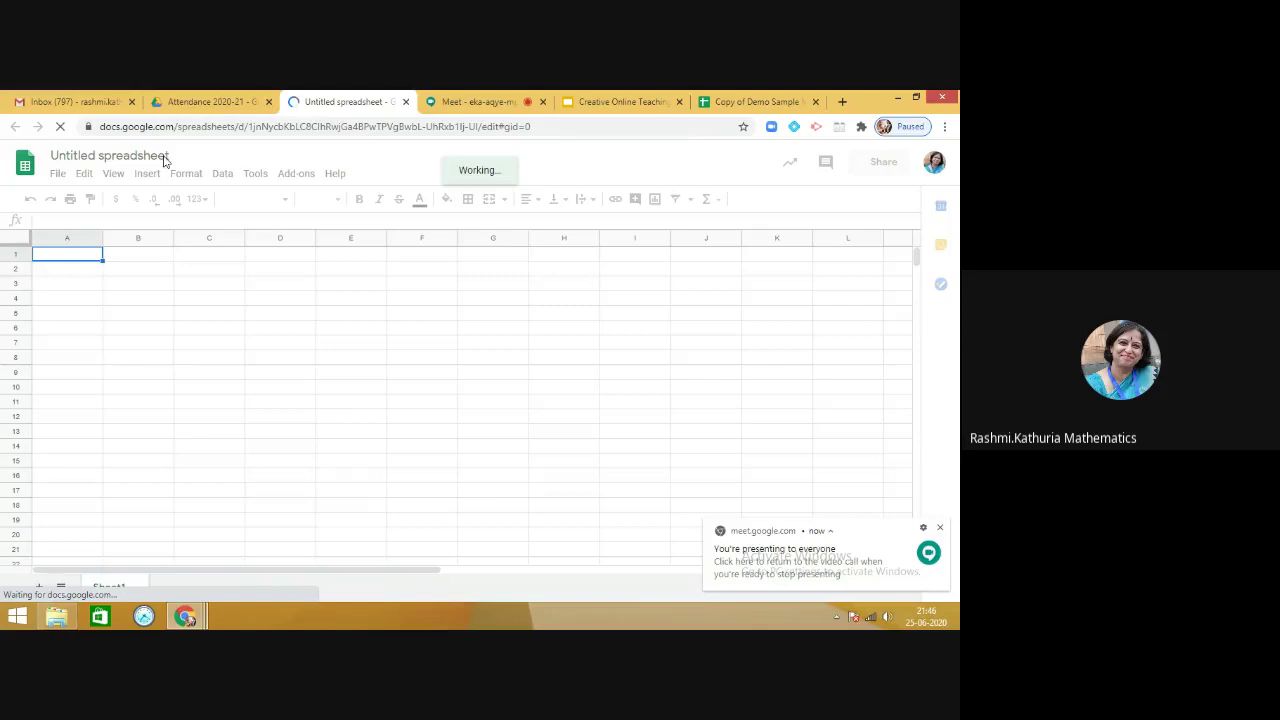
pyautogui.click(165, 157)
pyautogui.write('A')
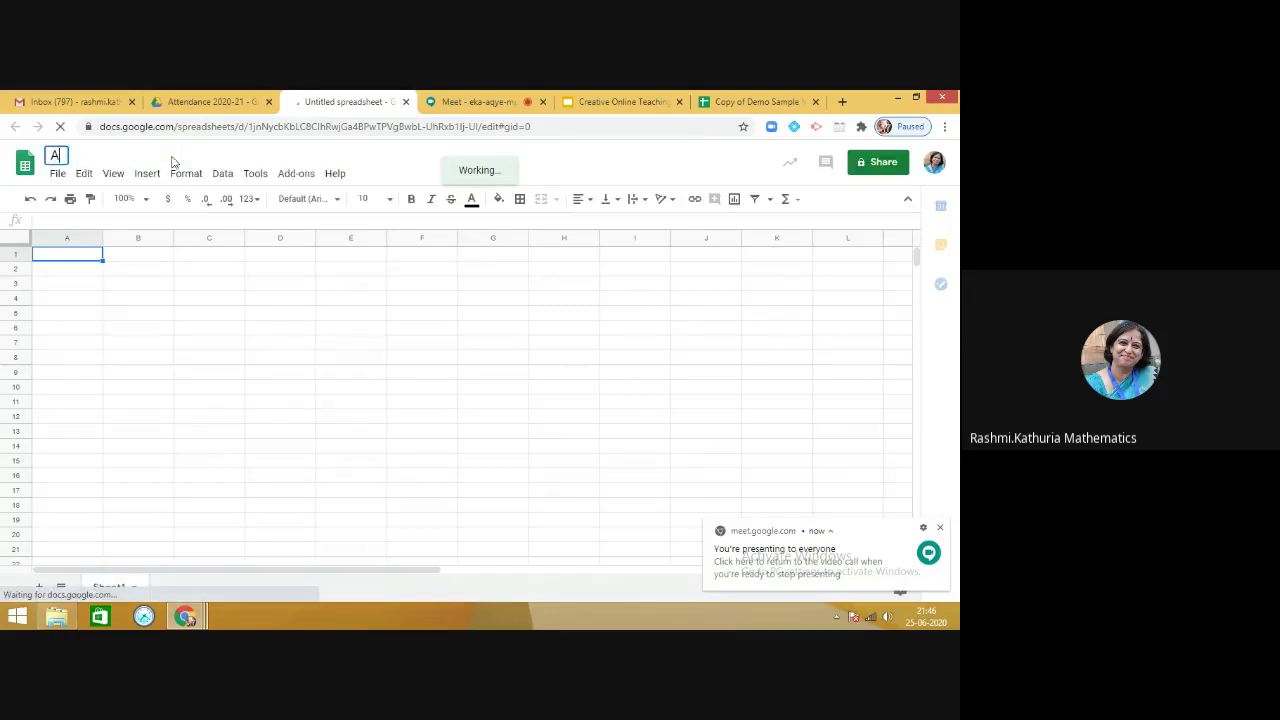
pyautogui.write('ttenda')
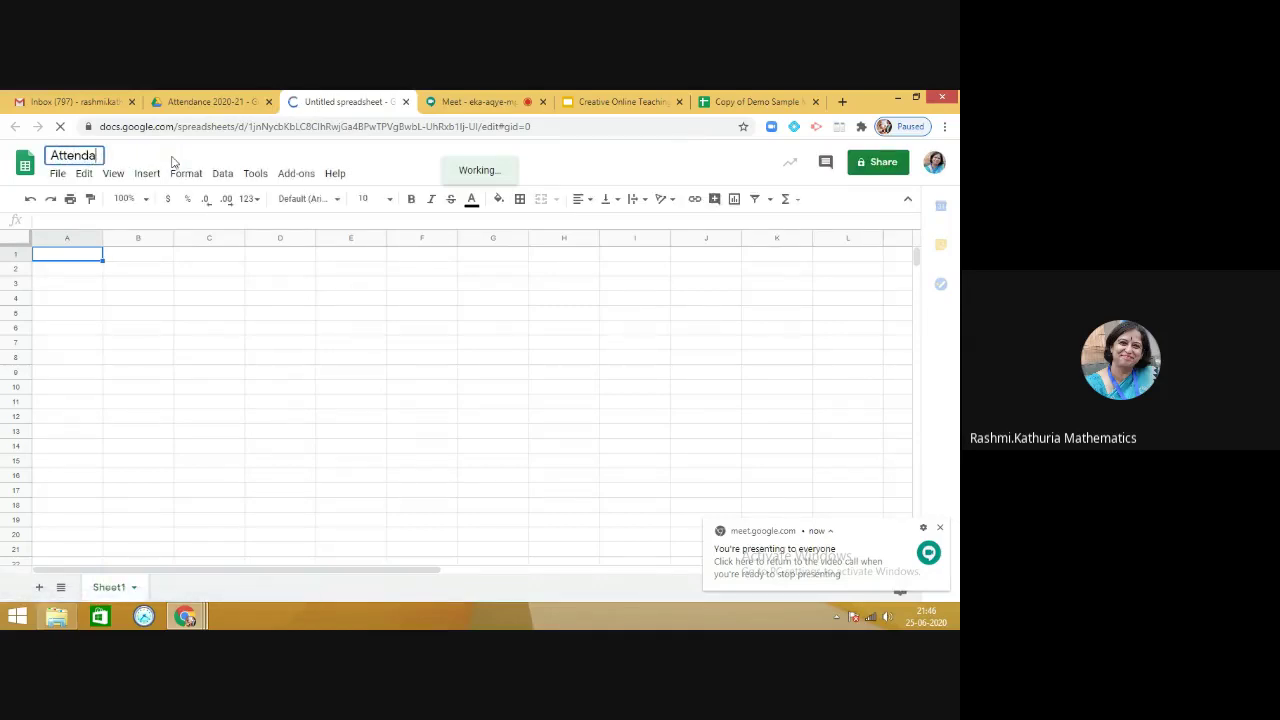
pyautogui.write('nce 2020-')
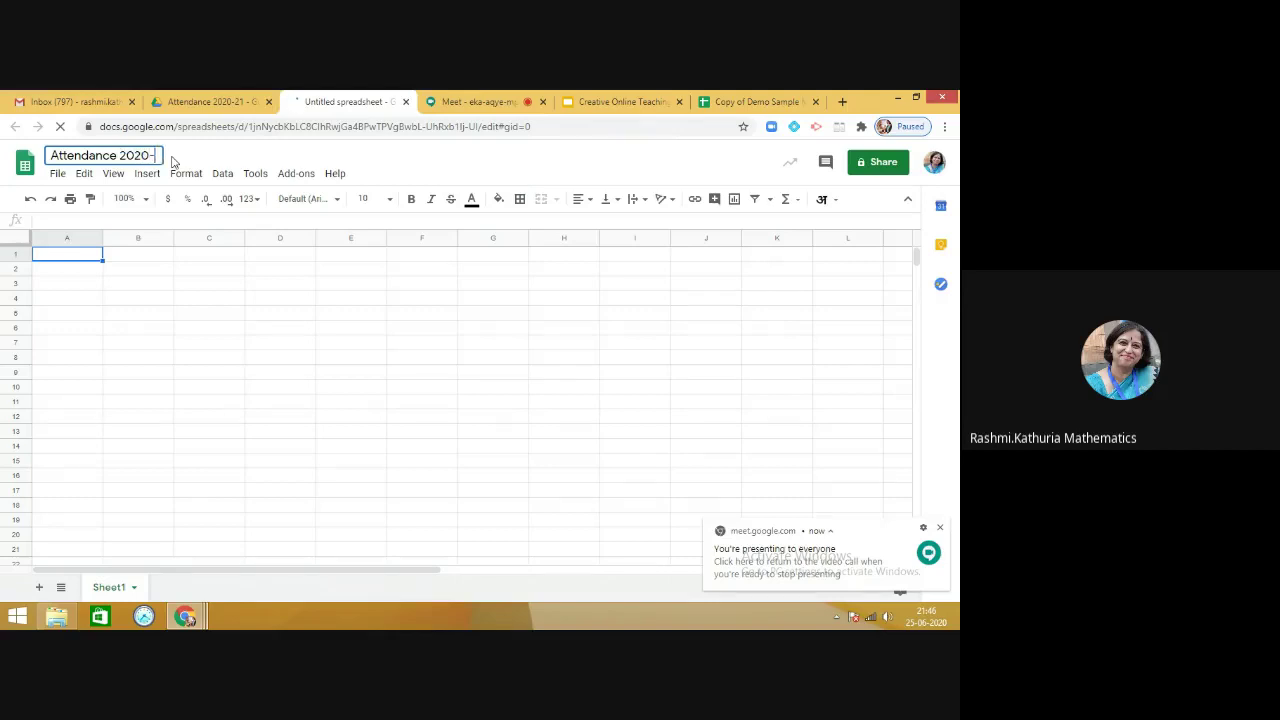
pyautogui.write('21')
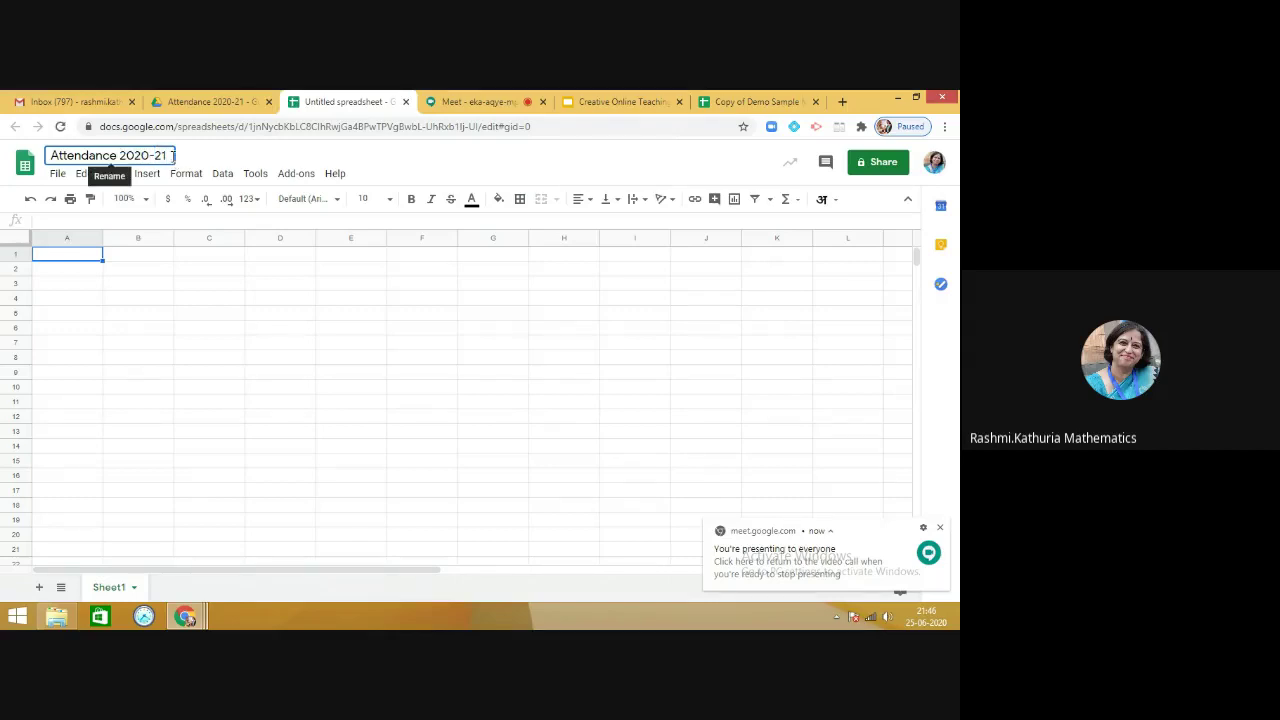
# Step: Commit the 'Attendance 2020-21' title and move to cell A2
pyautogui.click(85, 272)
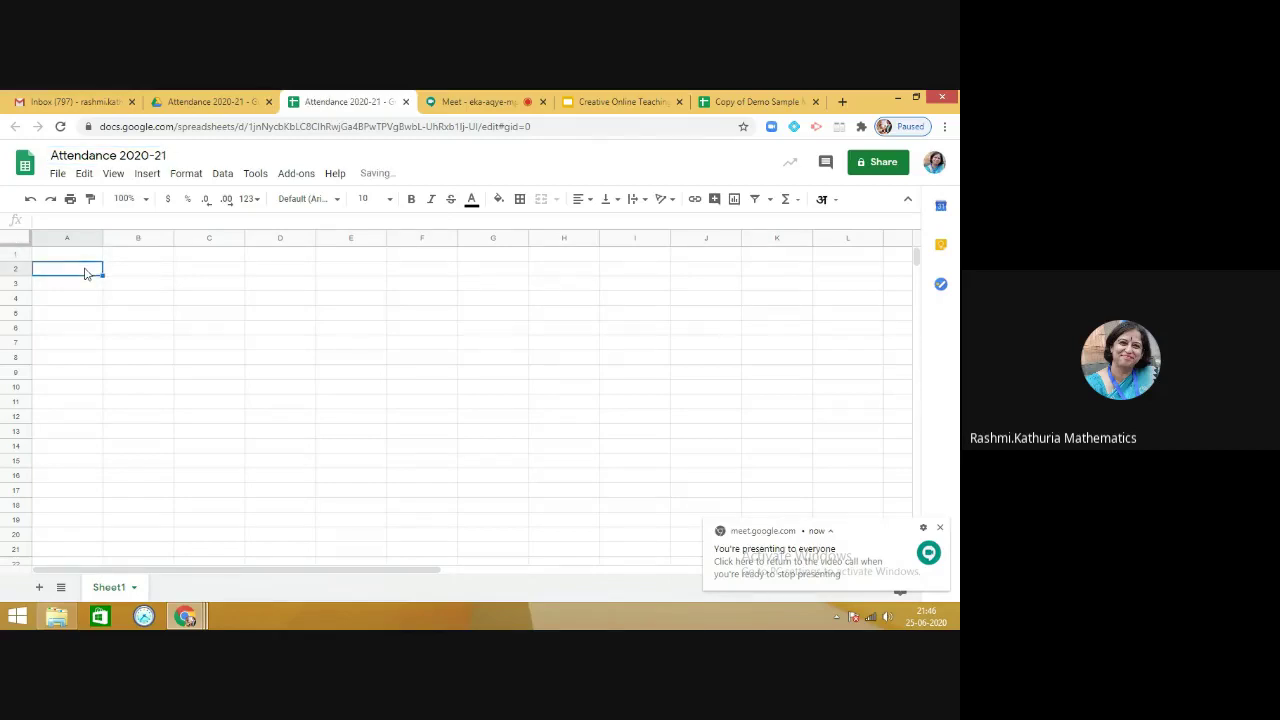
# Step: Enter the headers Roll No., Name, 25.6.2020 and 26.6.2020 in cells A2 to D2
pyautogui.write('Roll No')
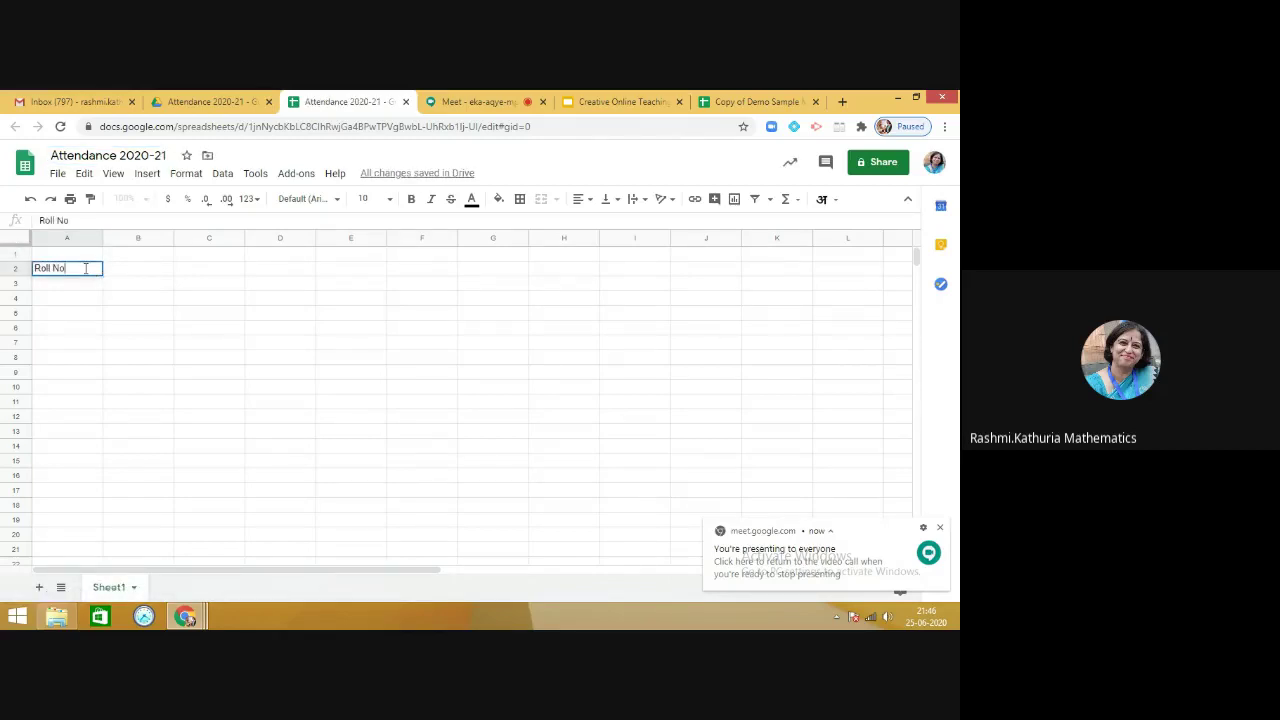
pyautogui.write('.')
pyautogui.click(143, 279)
pyautogui.write('Name')
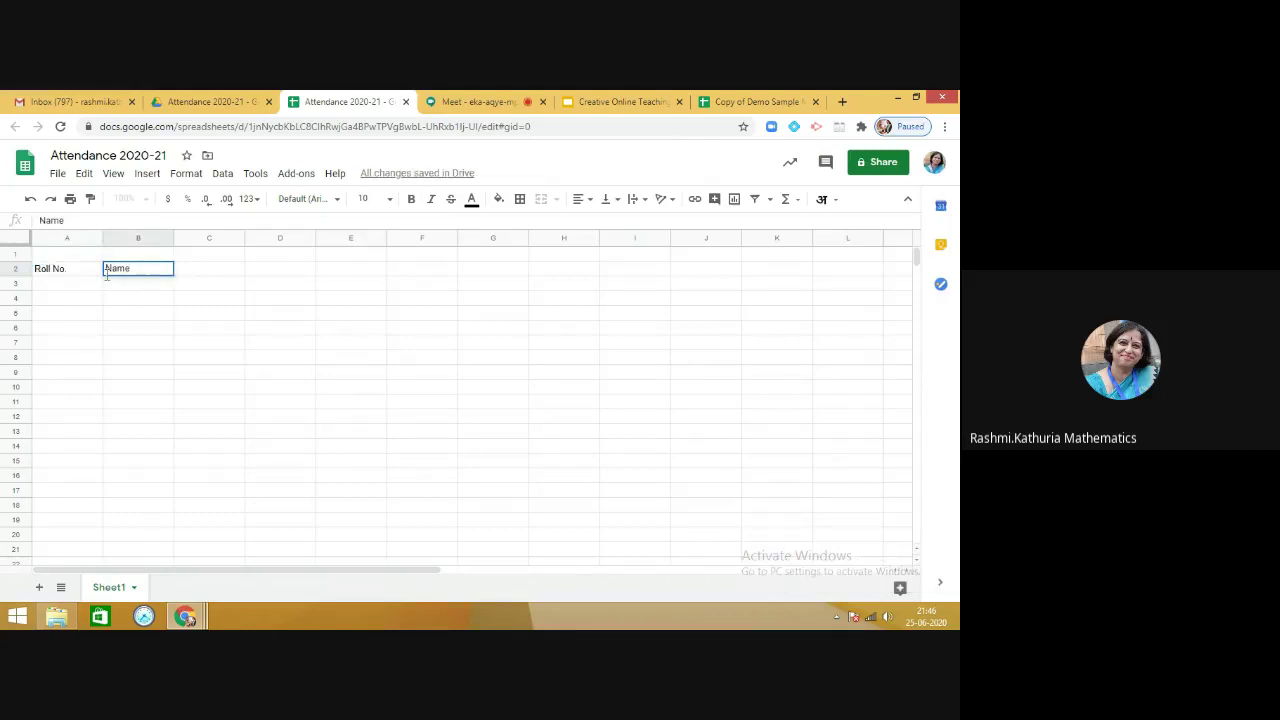
pyautogui.click(194, 276)
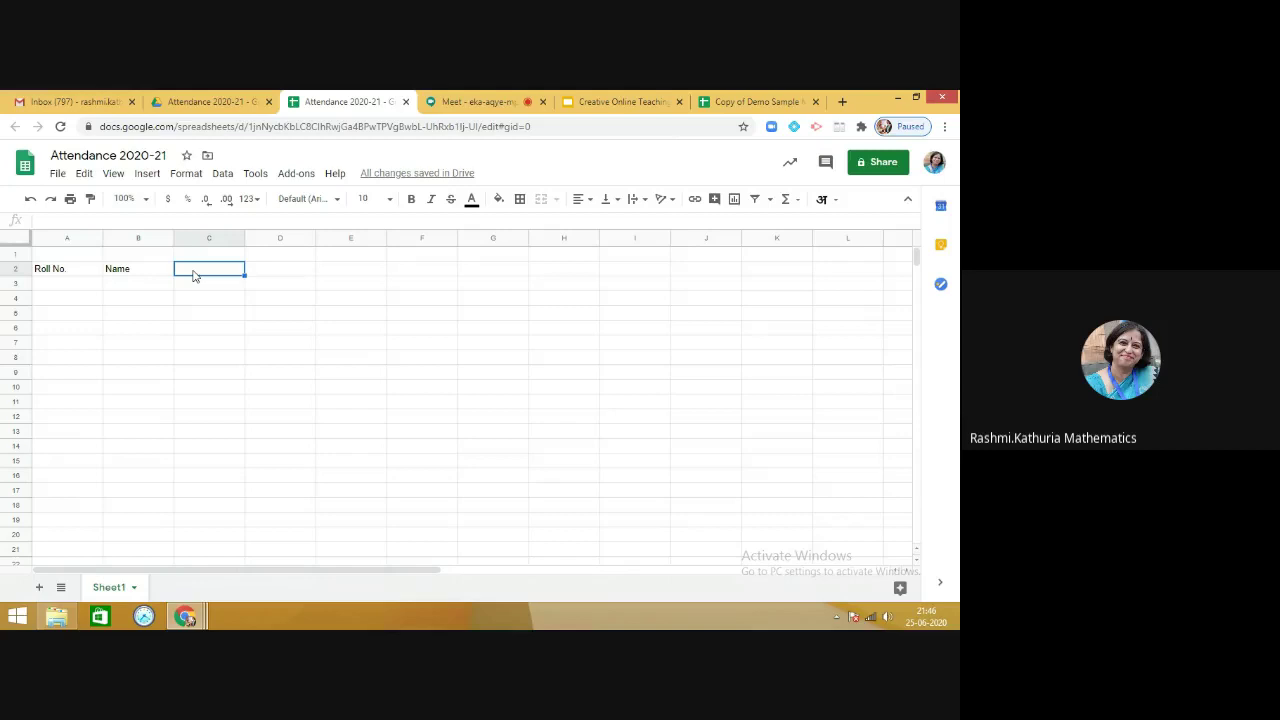
pyautogui.write('25.6.2020')
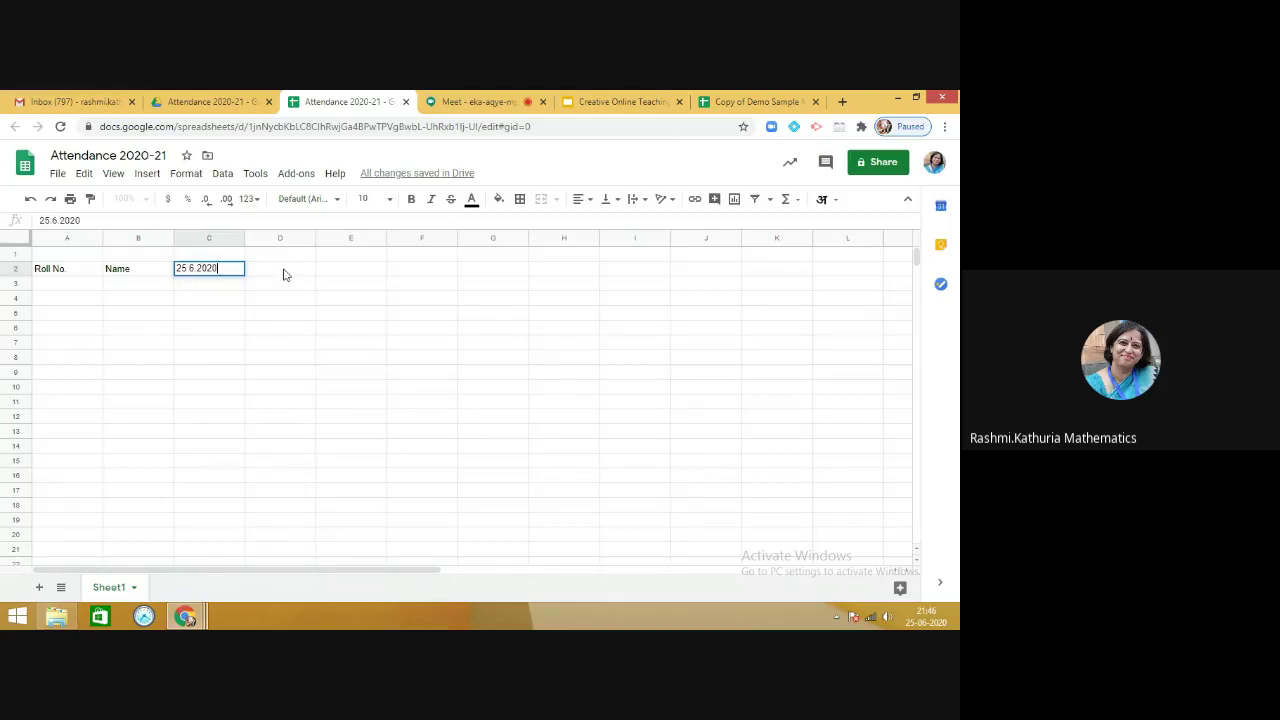
pyautogui.click(280, 274)
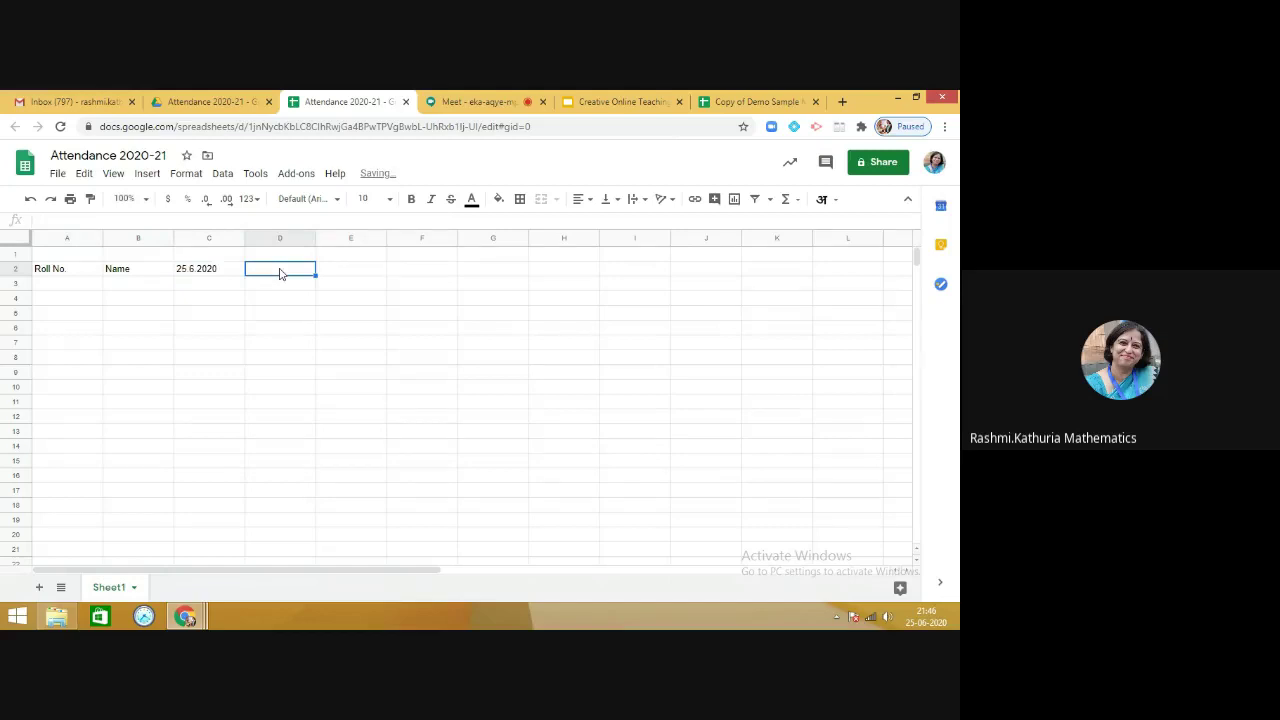
pyautogui.write('26')
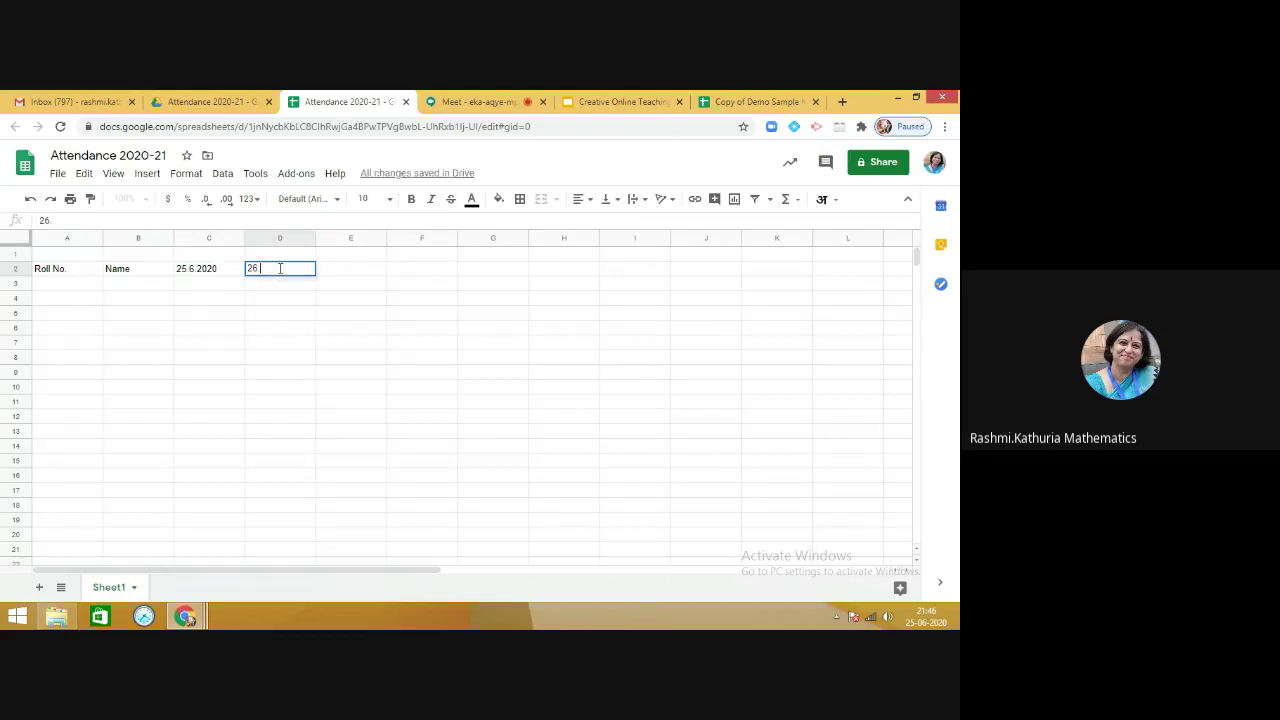
pyautogui.write('.6.2020')
pyautogui.click(72, 287)
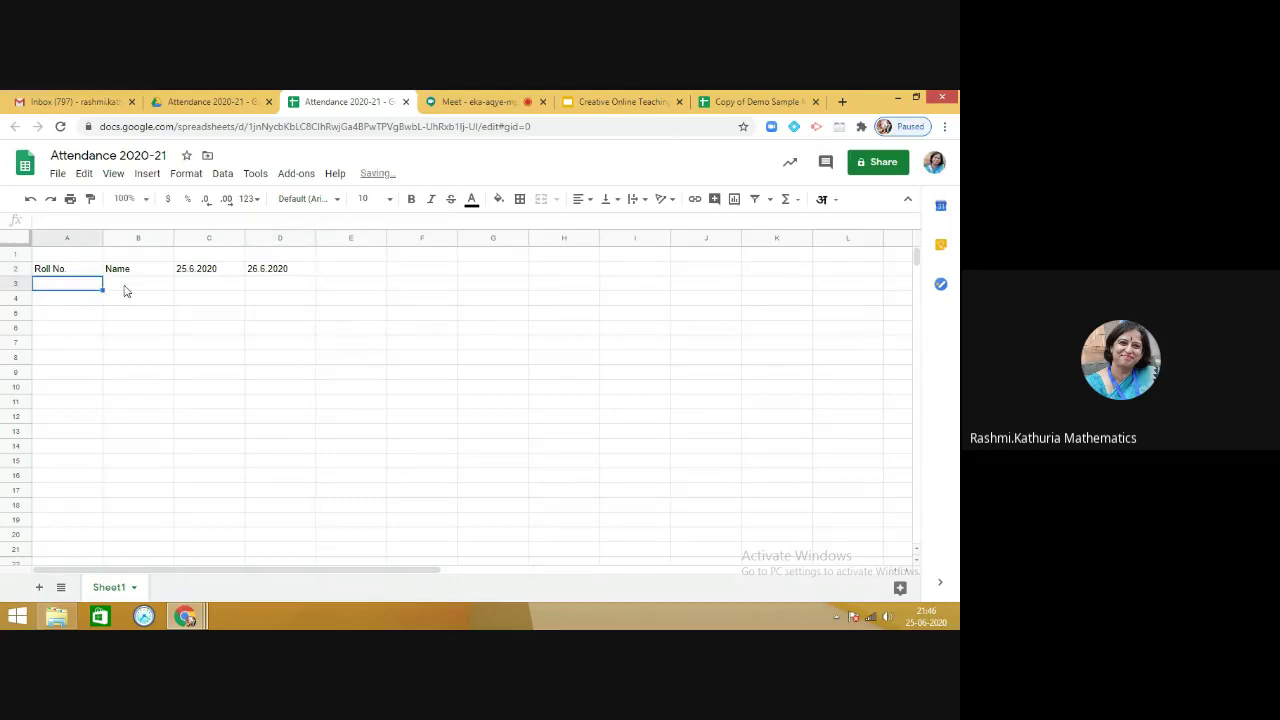
pyautogui.click(125, 290)
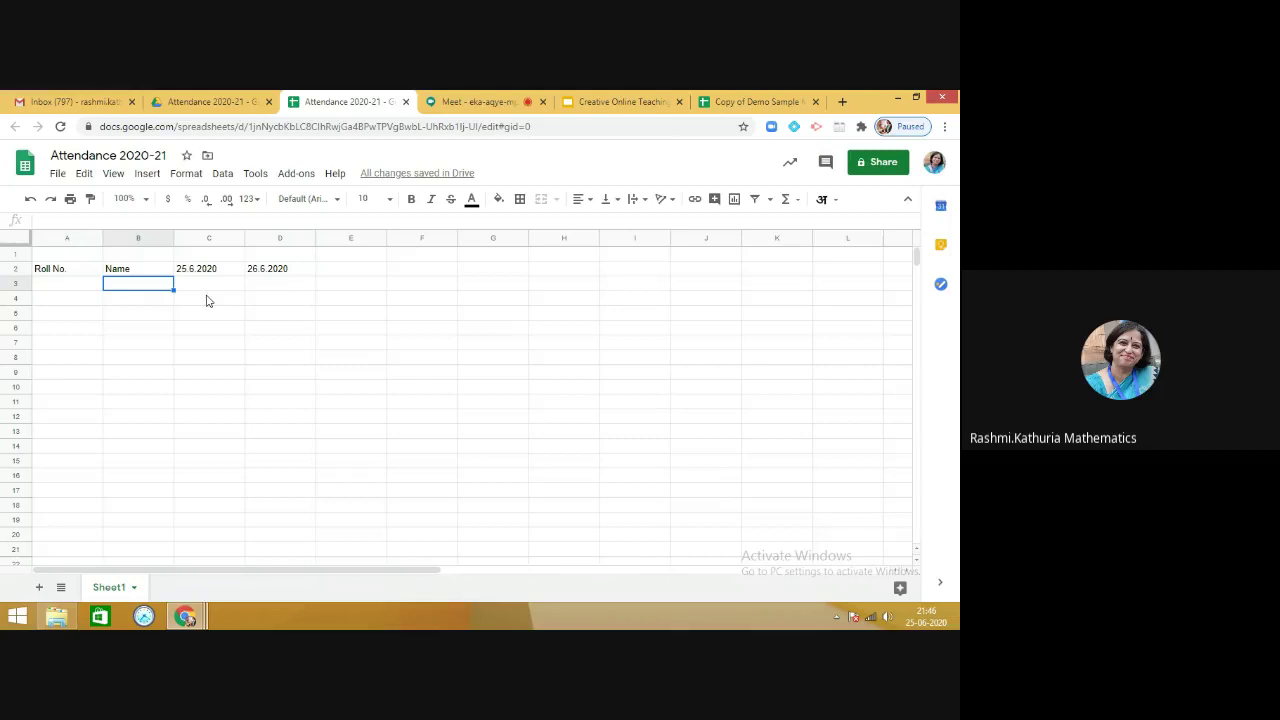
pyautogui.click(212, 287)
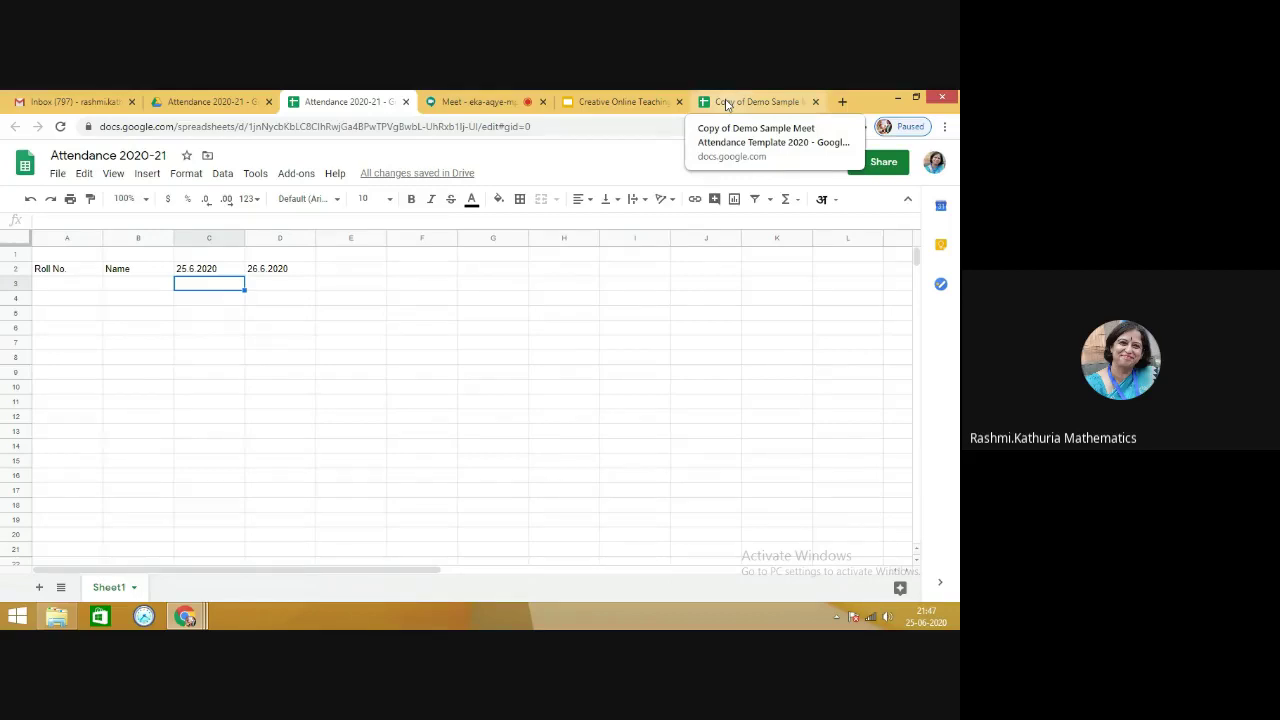
# Step: Return to the Attendance 2020-21 spreadsheet and select cell C9 for an absence mark
pyautogui.click(727, 104)
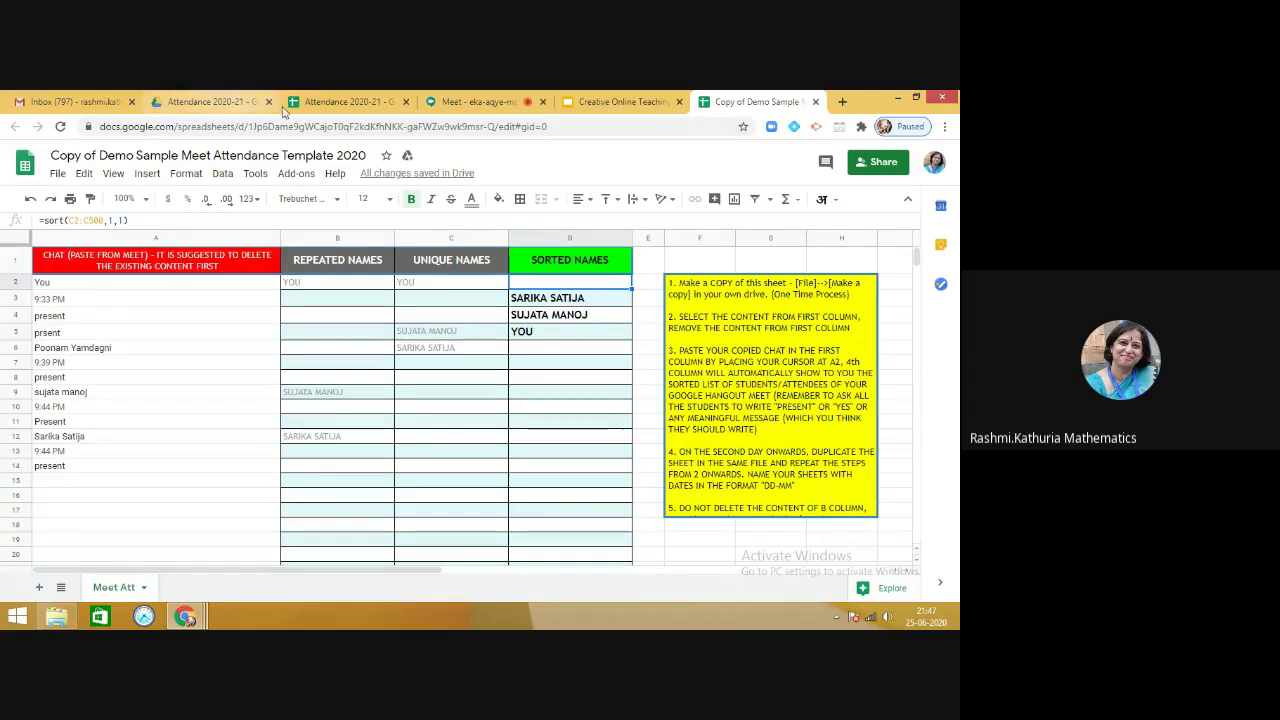
pyautogui.click(327, 108)
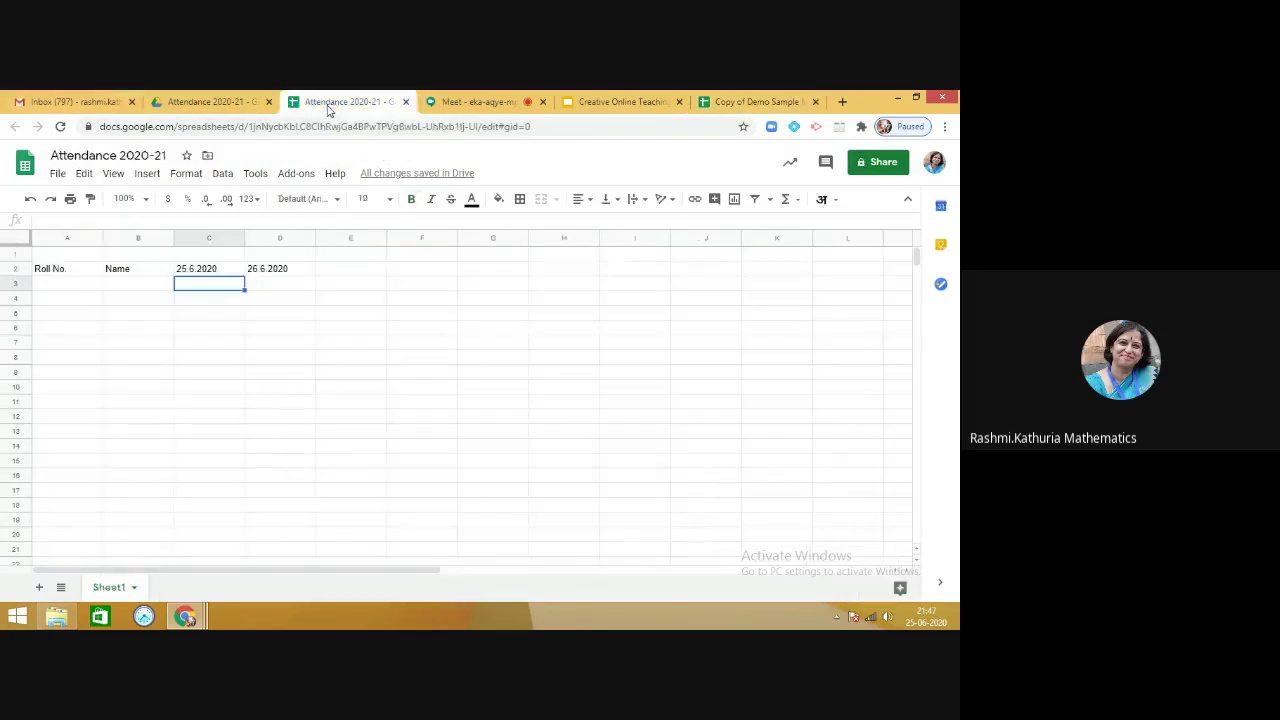
pyautogui.click(204, 374)
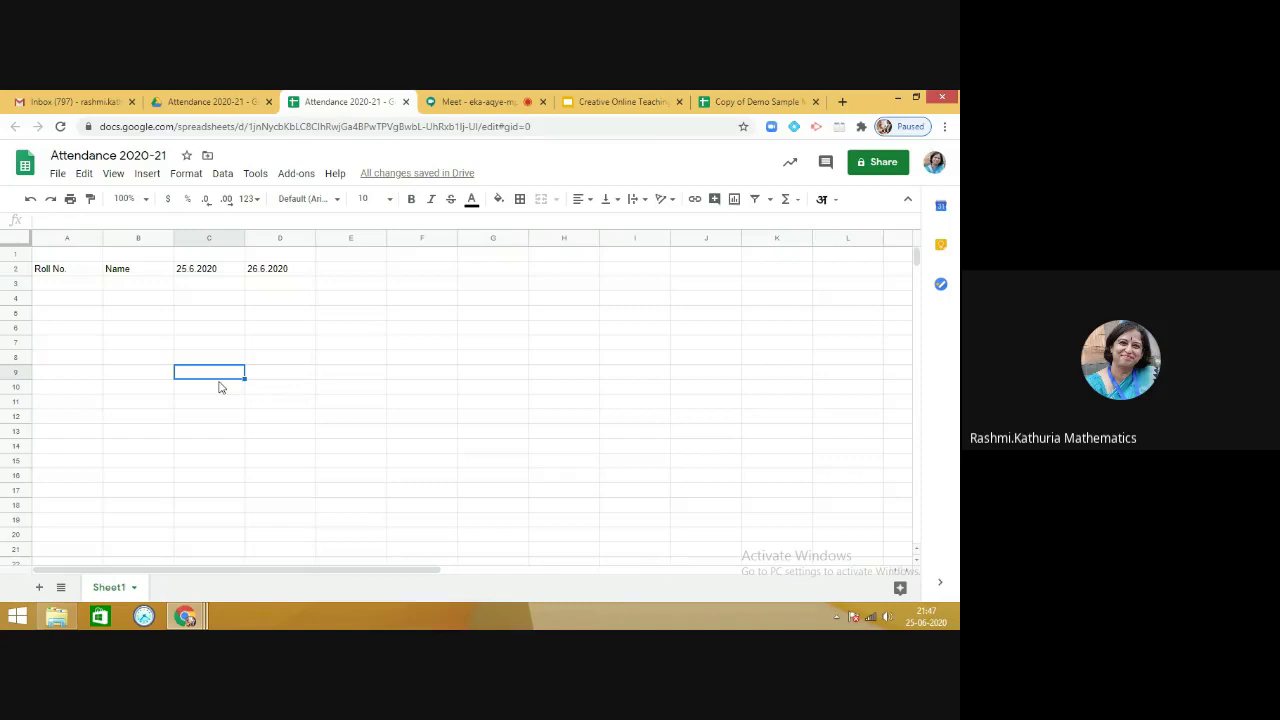
# Step: Enter absence mark A in cells C9, C14 and D9
pyautogui.write('A')
pyautogui.click(195, 448)
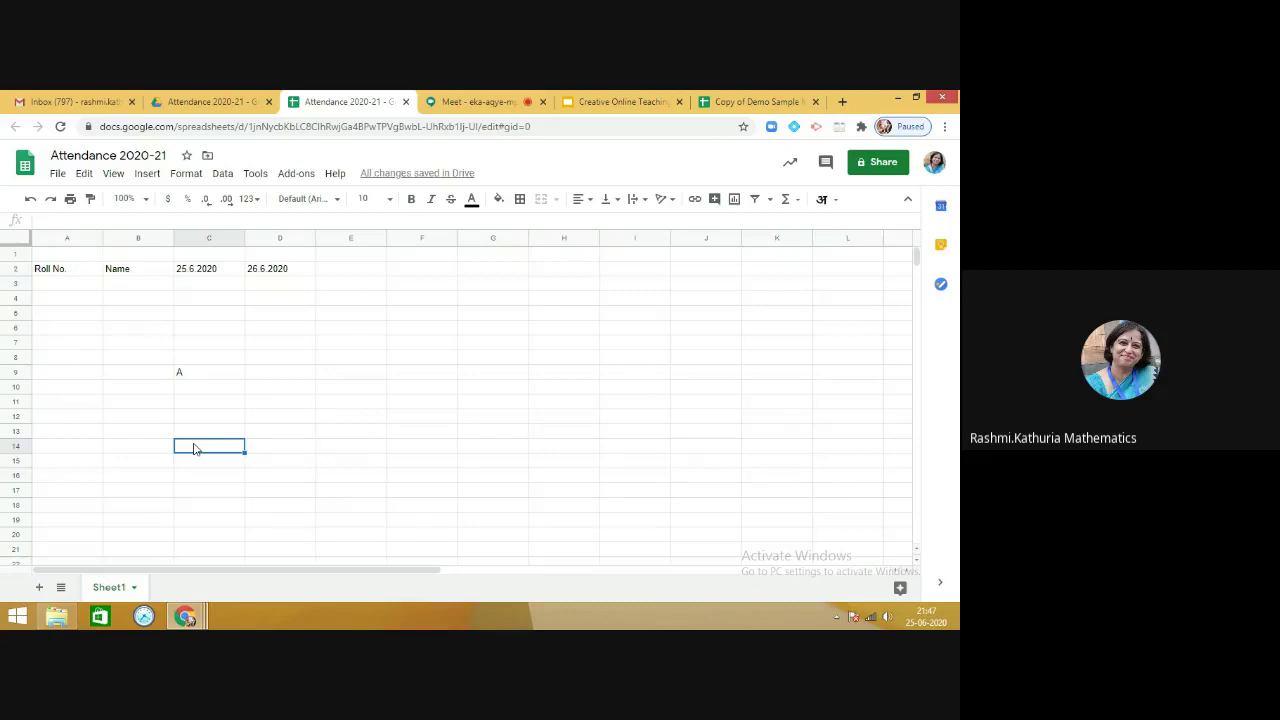
pyautogui.write('A')
pyautogui.click(275, 372)
pyautogui.write('A')
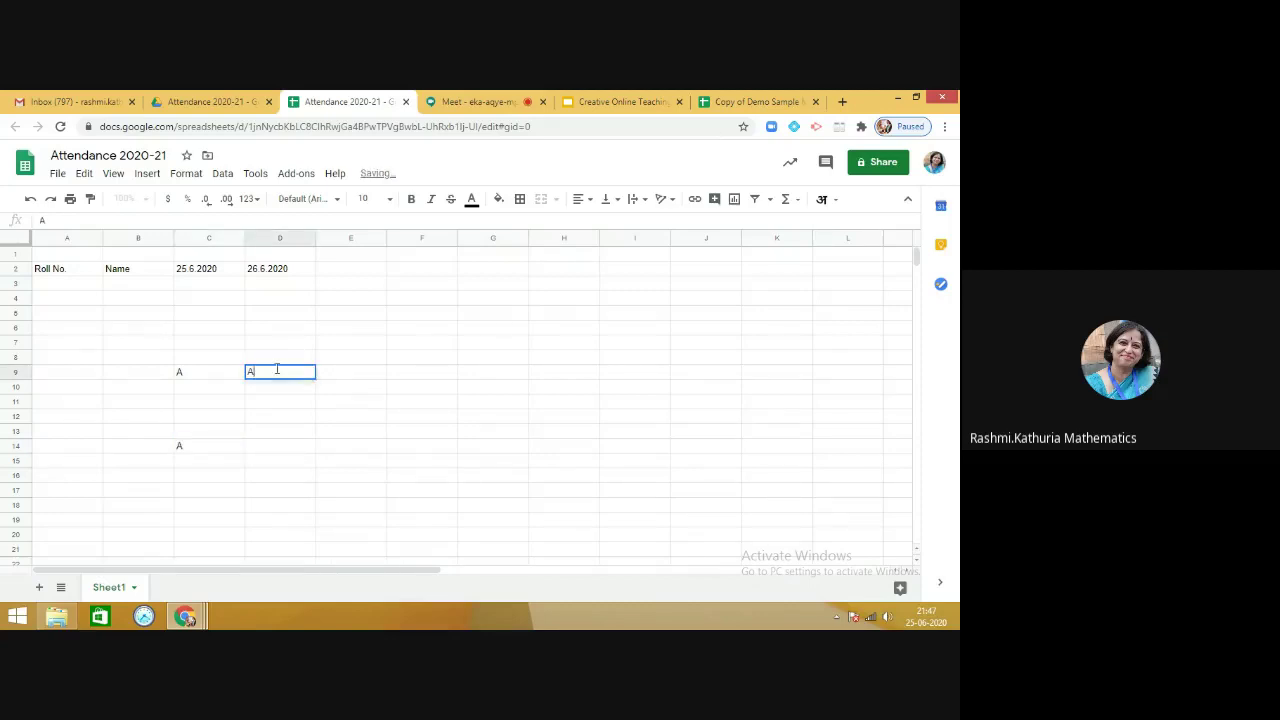
pyautogui.click(360, 371)
# Step: Put absence mark A in E9, correcting the mark entered in E10
pyautogui.click(363, 382)
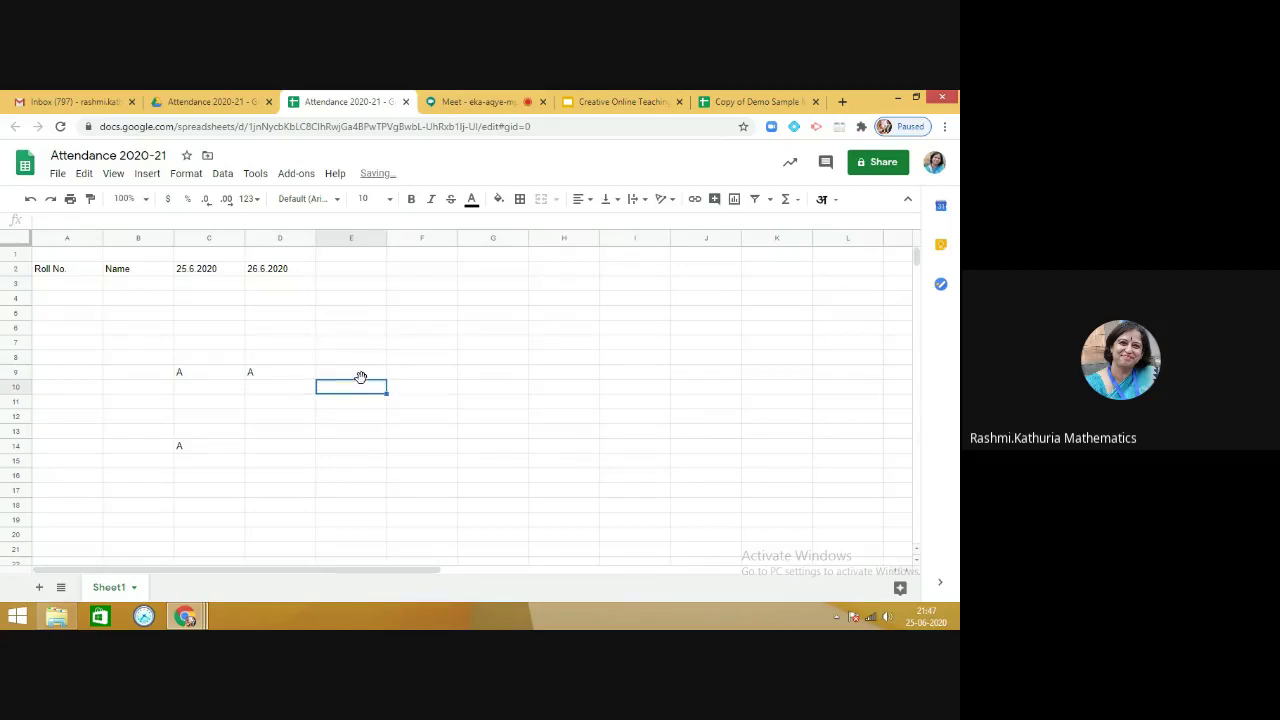
pyautogui.write('A')
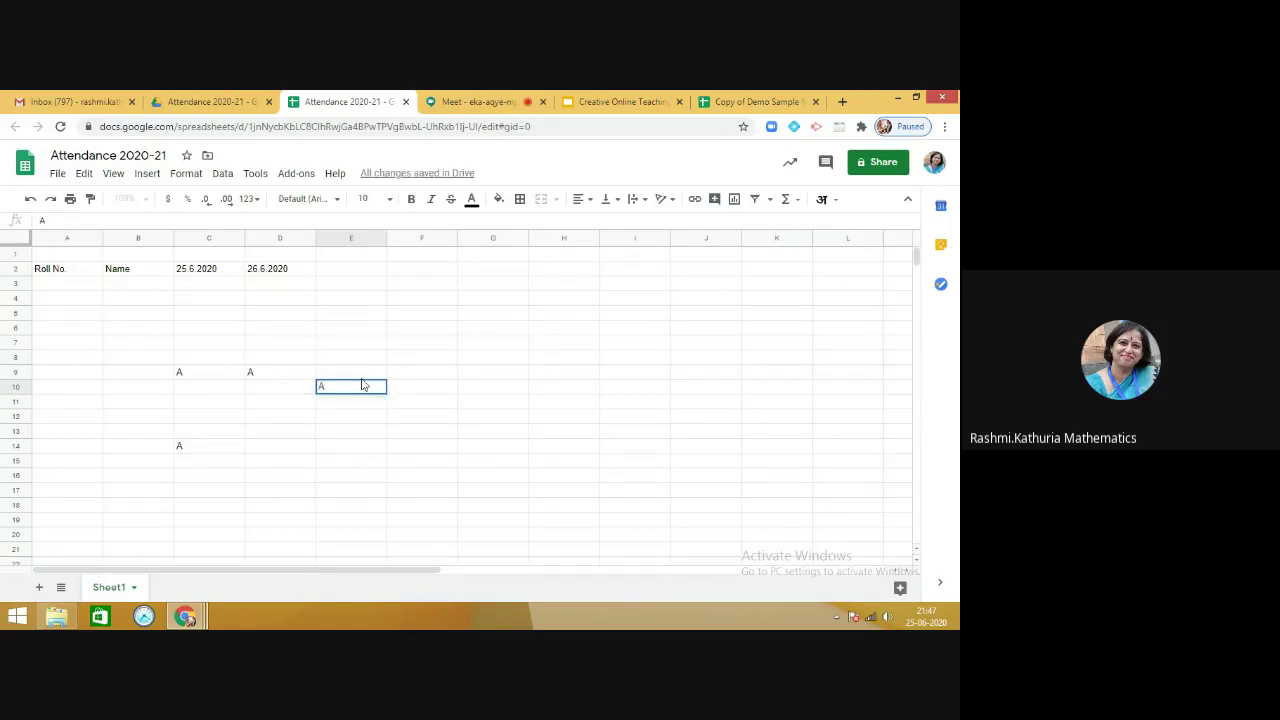
pyautogui.click(351, 374)
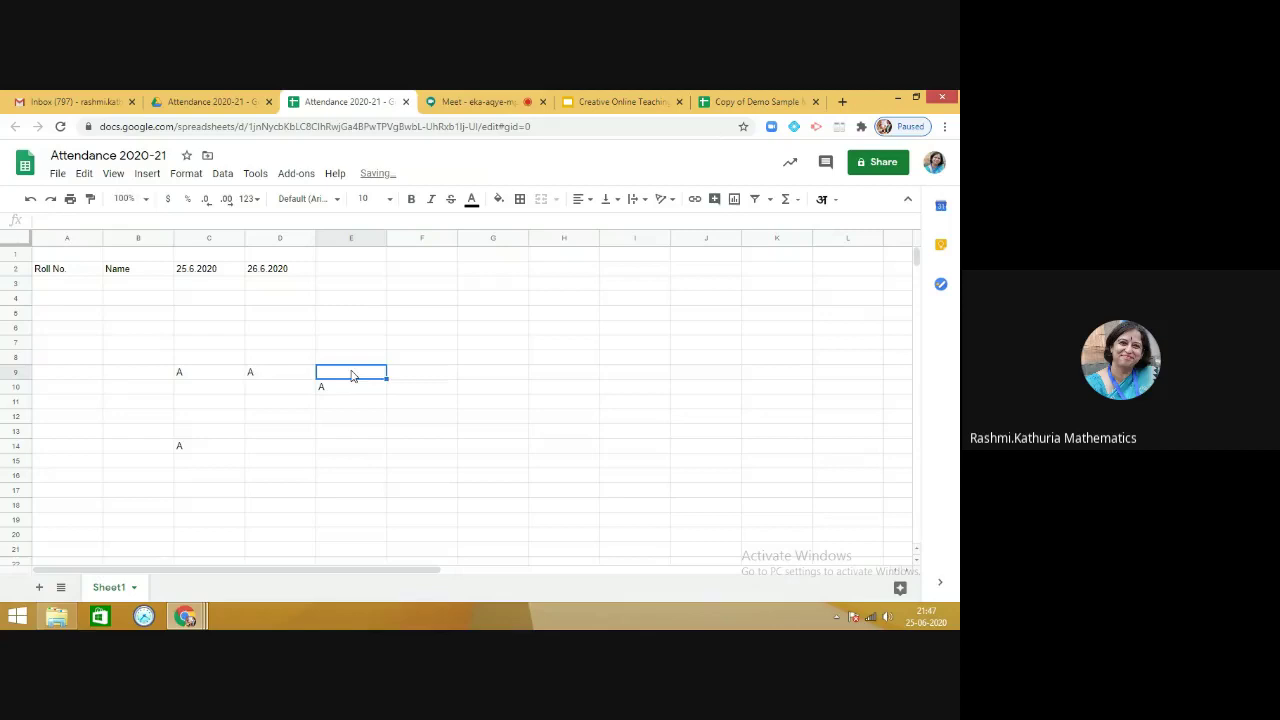
pyautogui.write('A')
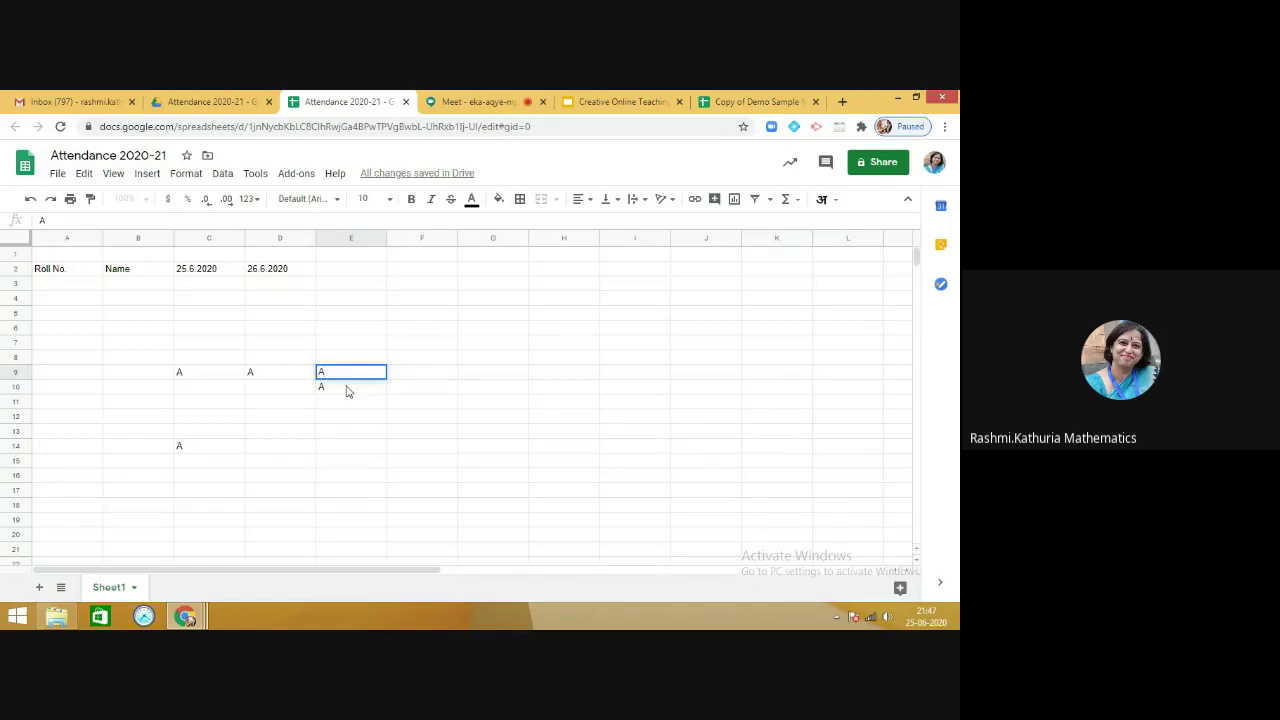
pyautogui.click(347, 390)
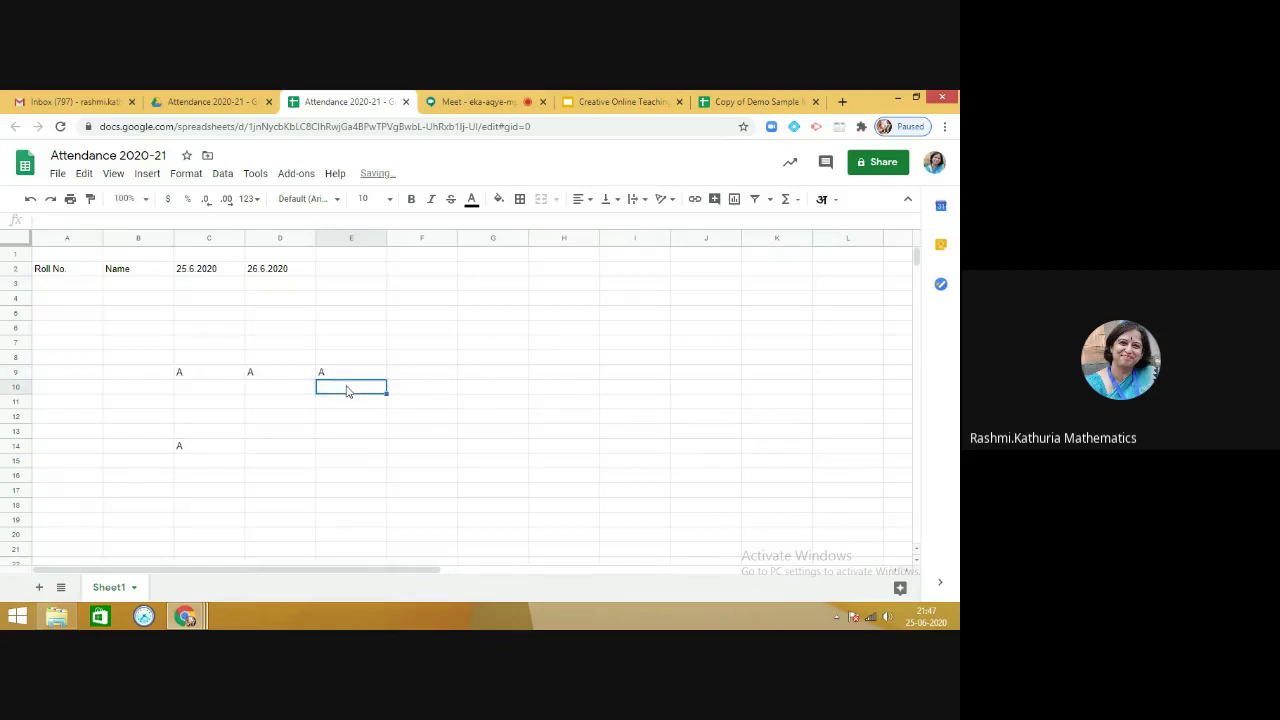
pyautogui.click(415, 374)
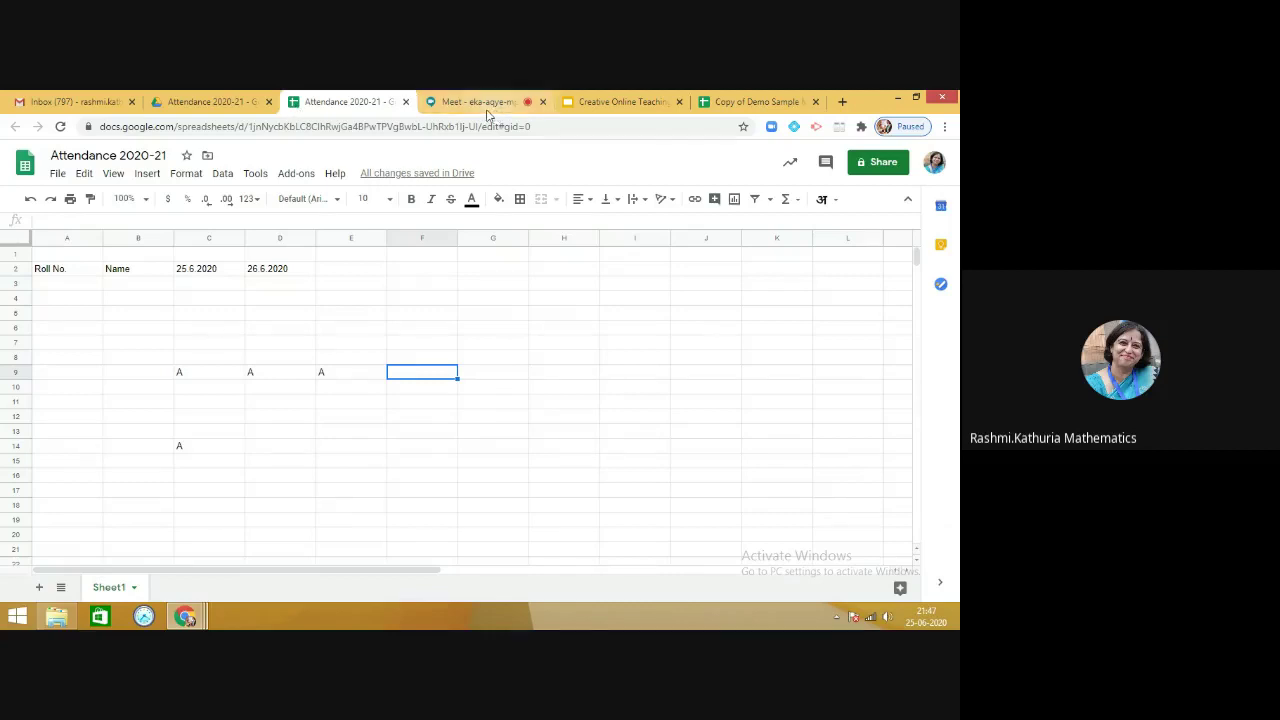
# Step: Rename the first sheet Sheet1 to 10A
pyautogui.click(134, 590)
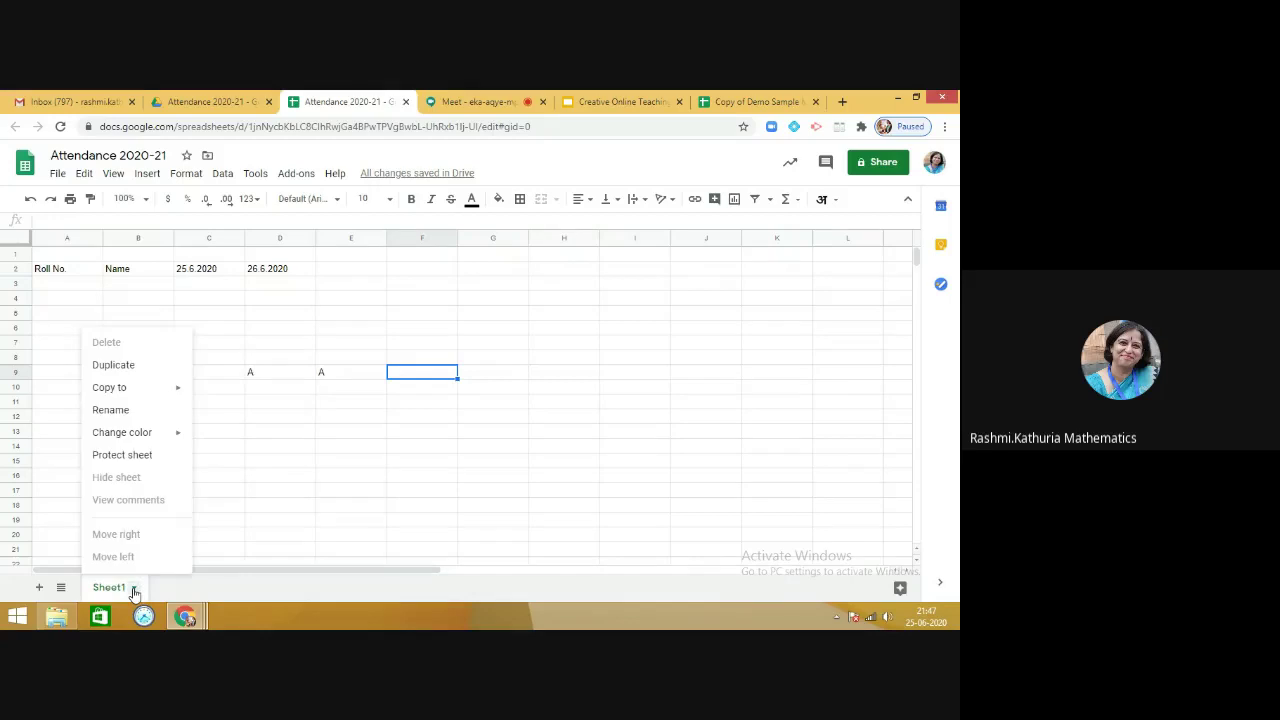
pyautogui.click(128, 420)
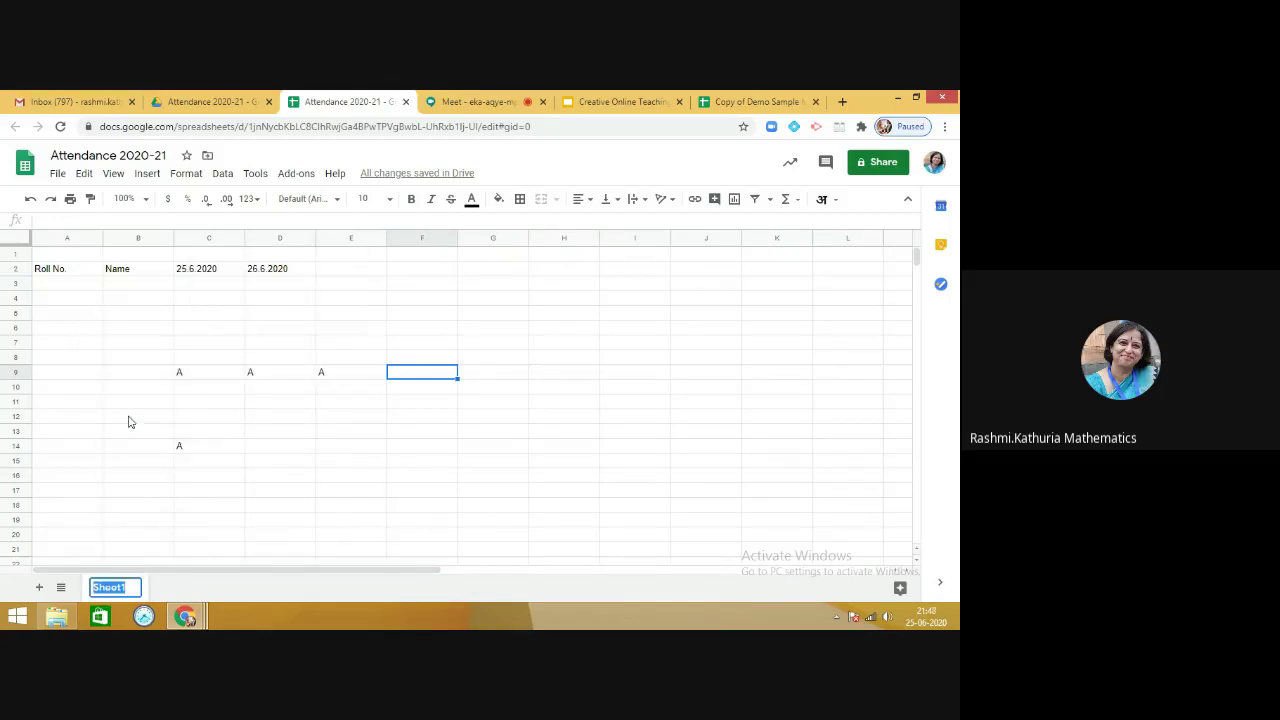
pyautogui.write('10a')
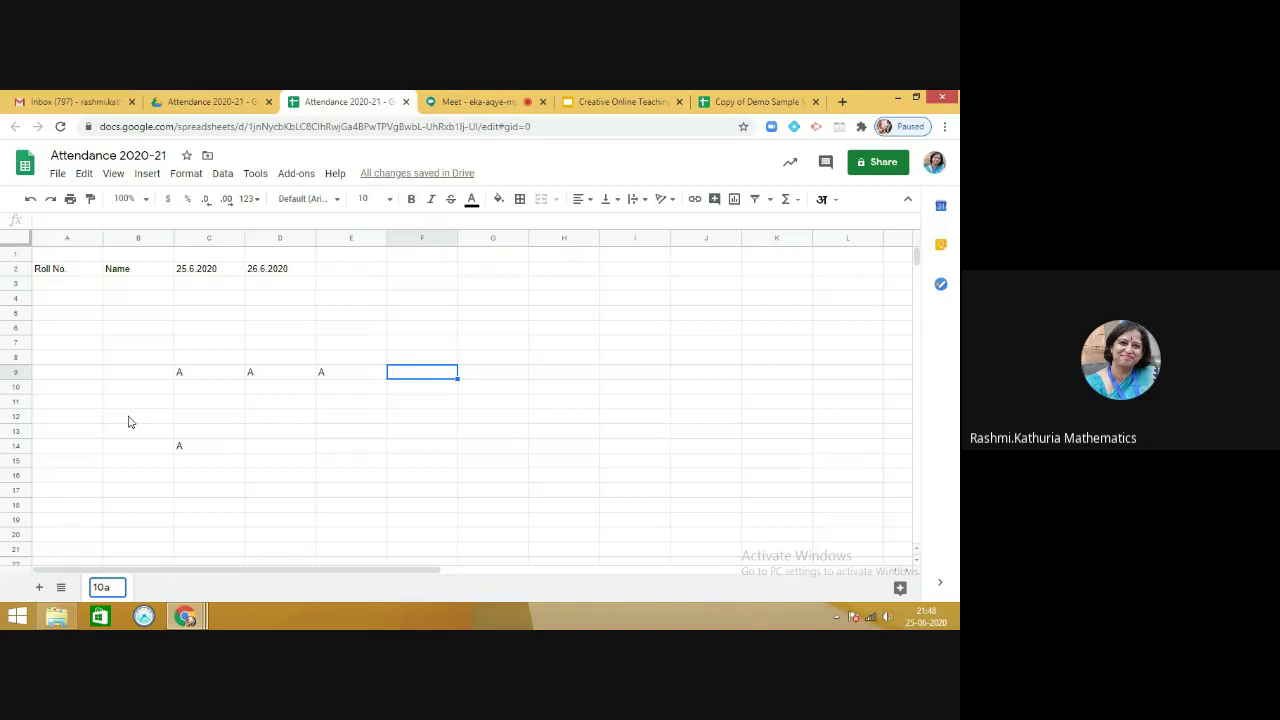
pyautogui.press('BackSpace')
pyautogui.write('A')
# Step: Add a second sheet and name it 10C
pyautogui.click(40, 587)
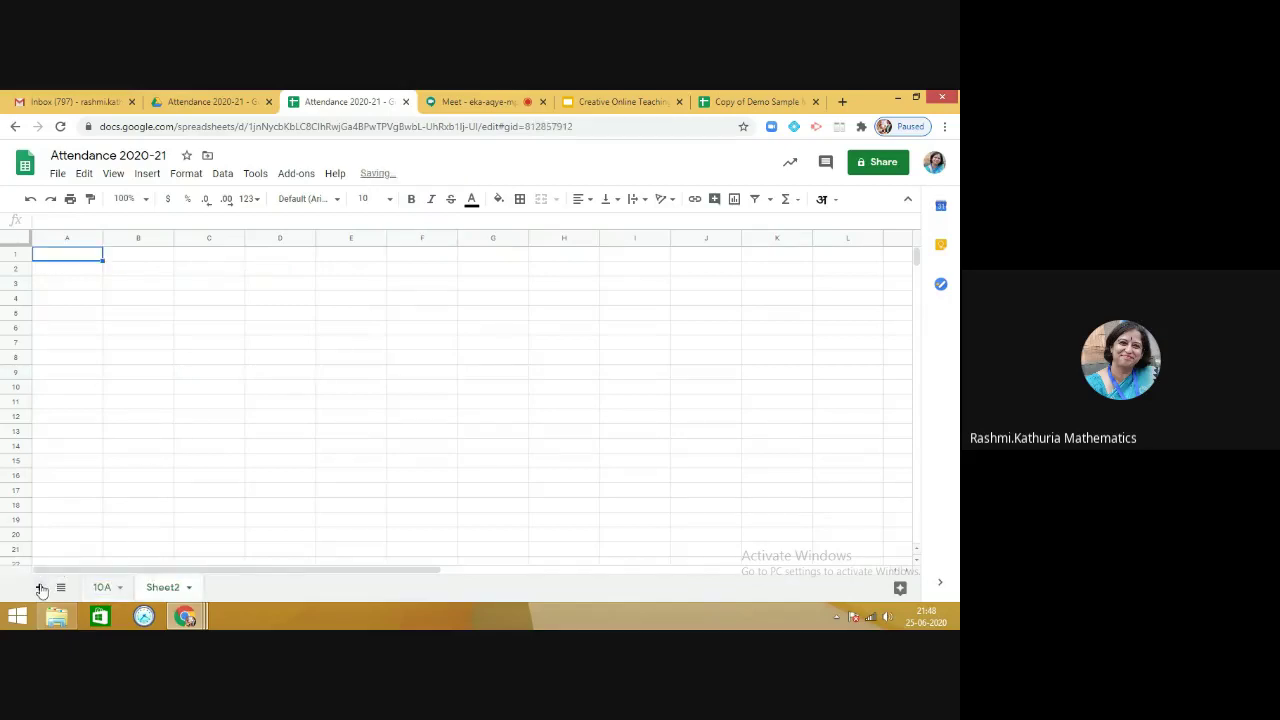
pyautogui.click(189, 588)
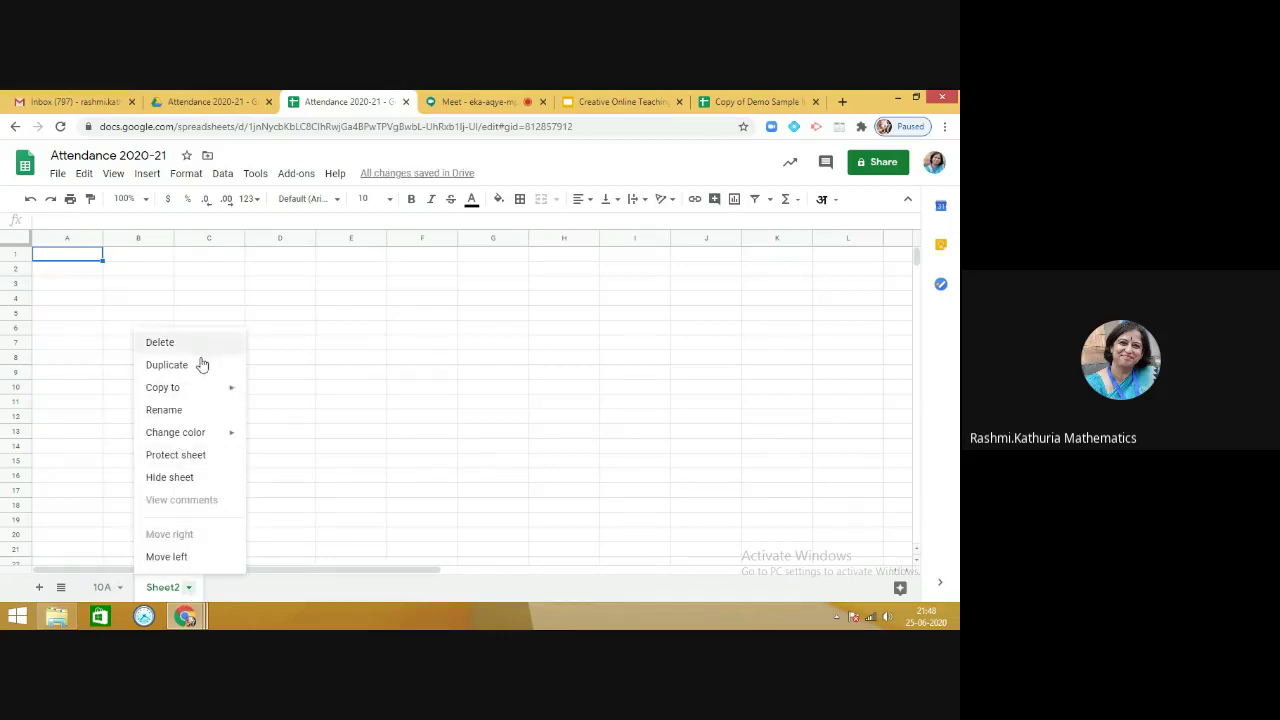
pyautogui.click(184, 410)
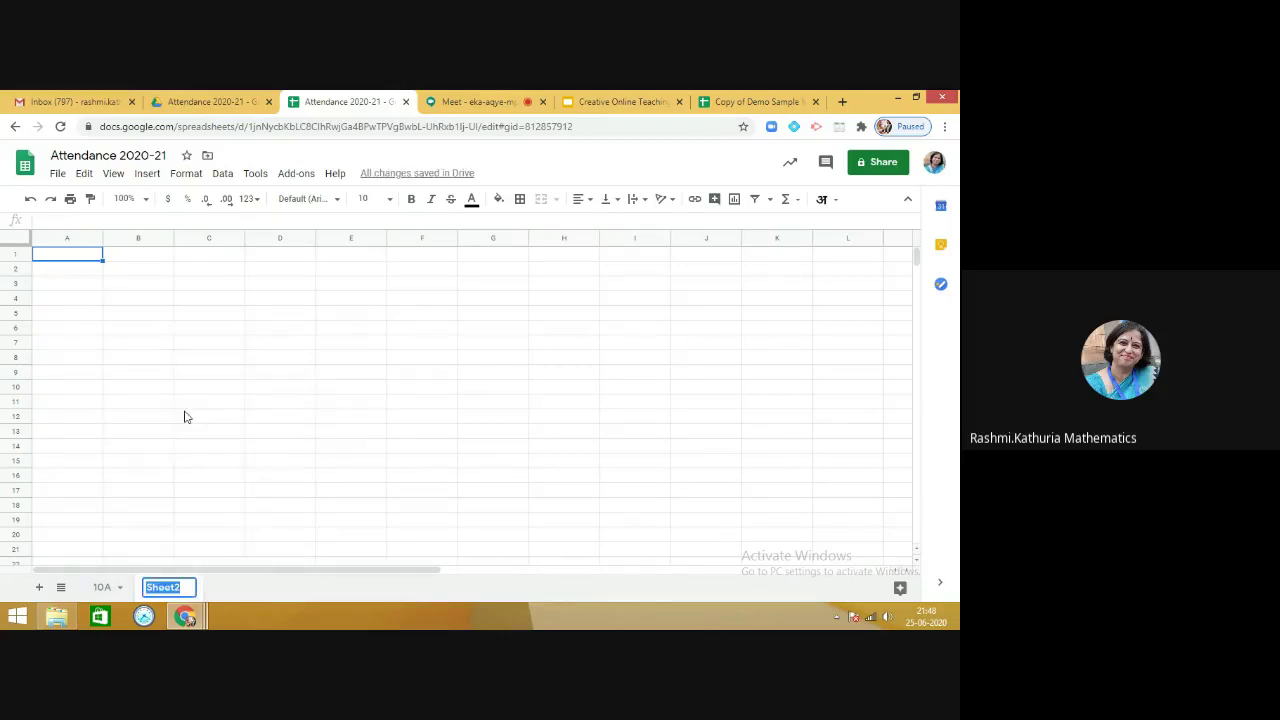
pyautogui.write('10C')
pyautogui.press('Return')
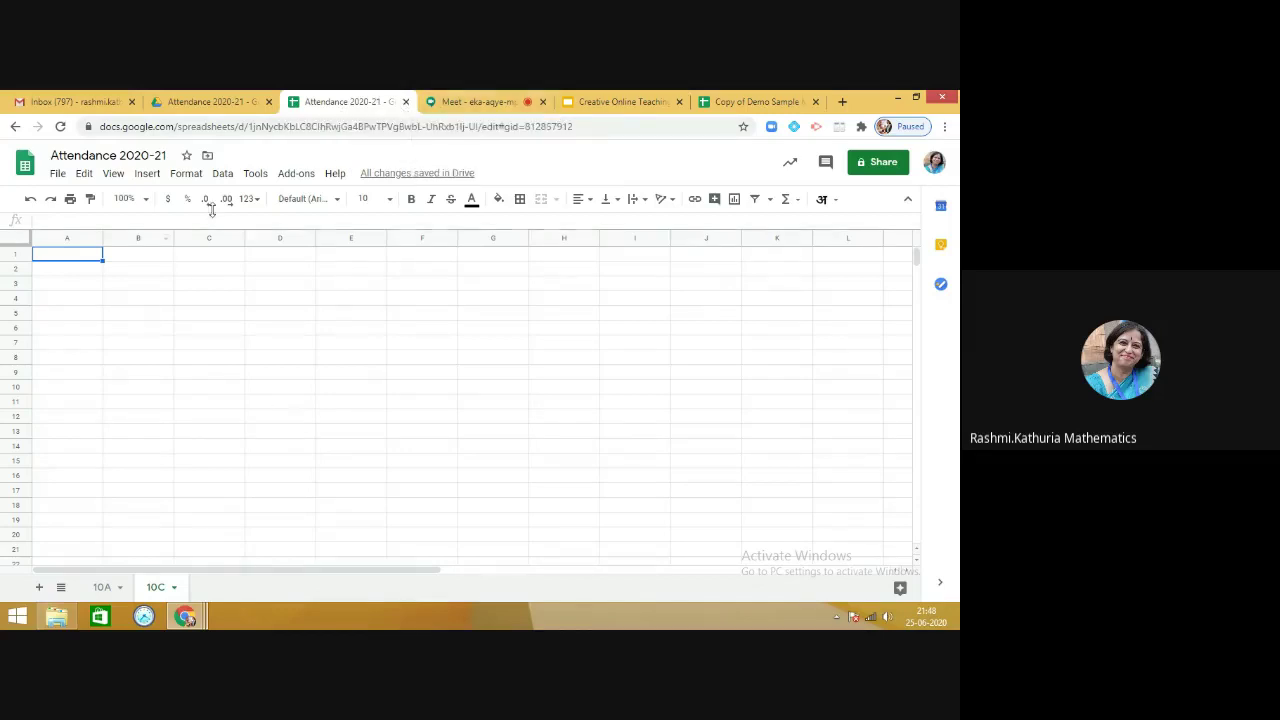
# Step: Admit the waiting guest into the Meet call, check the spreadsheet, then return to Meet
pyautogui.click(461, 106)
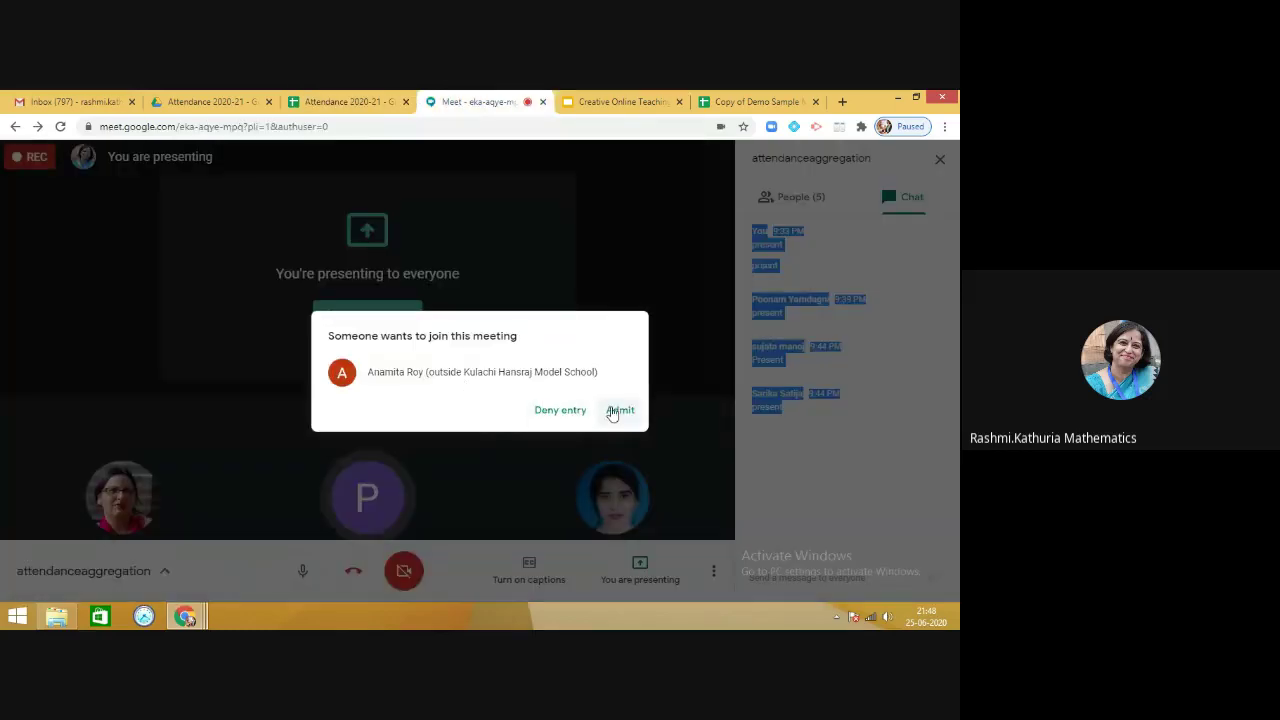
pyautogui.click(615, 411)
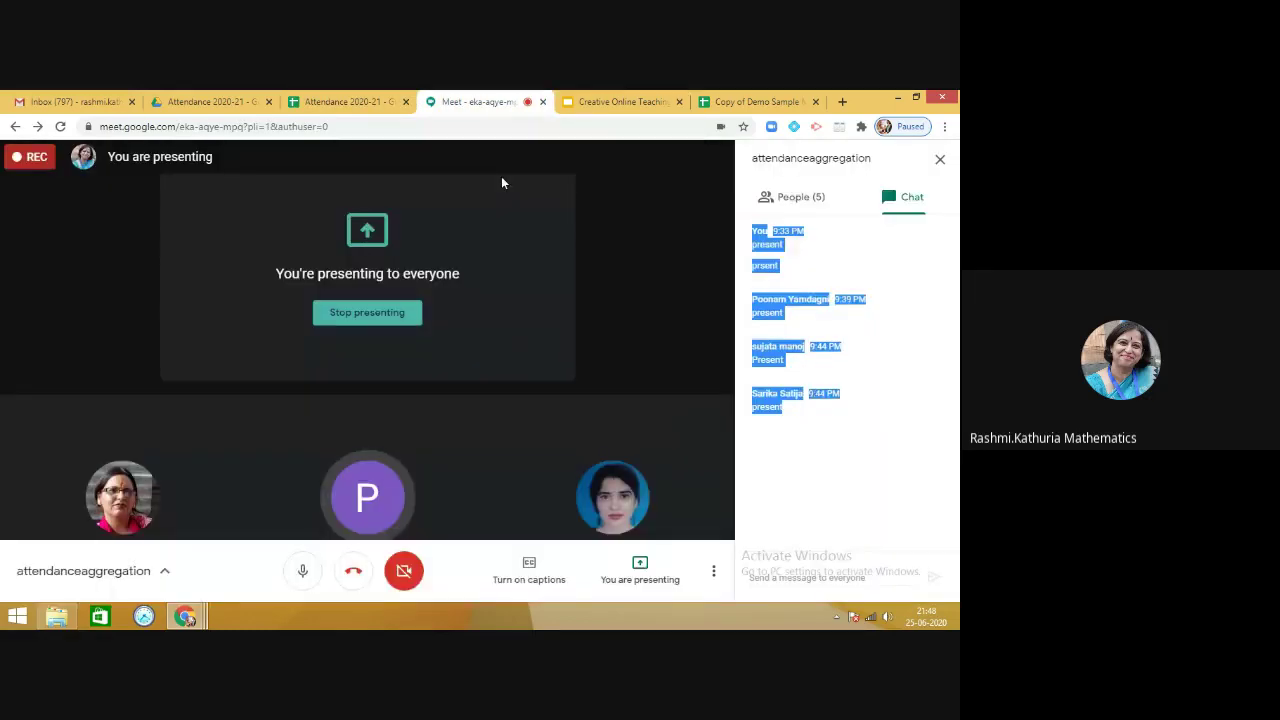
pyautogui.click(348, 99)
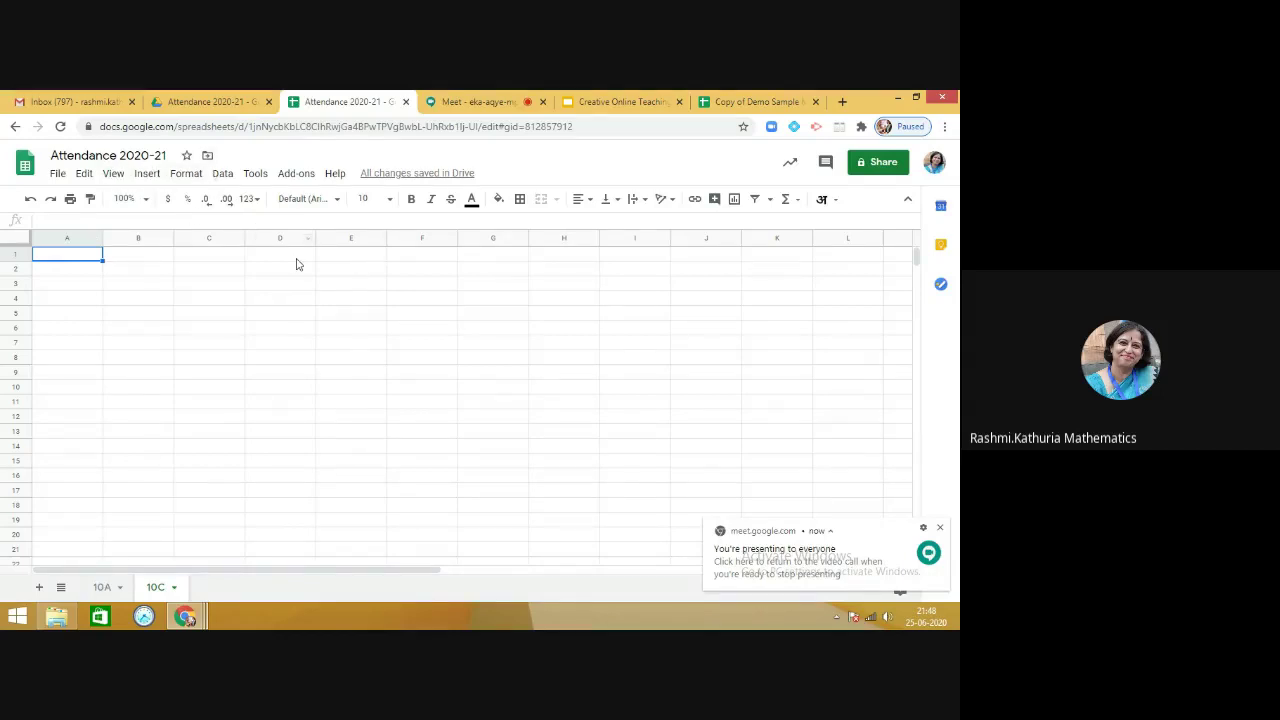
pyautogui.click(497, 104)
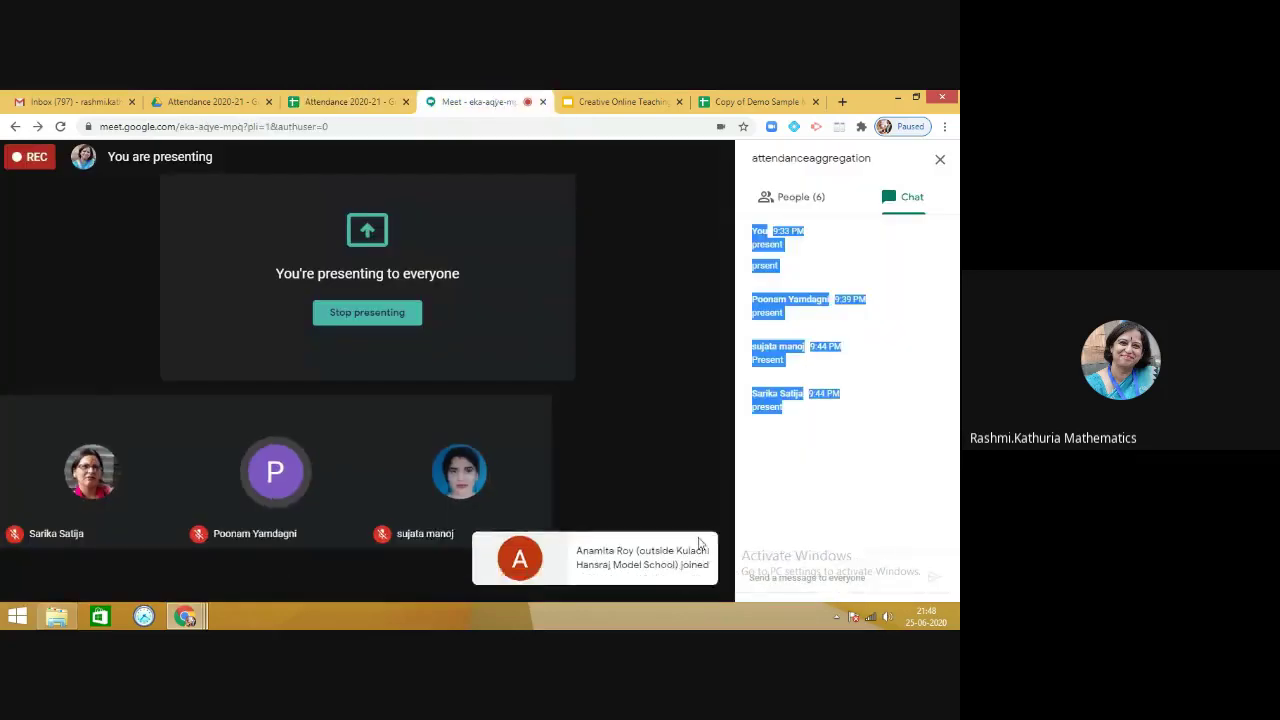